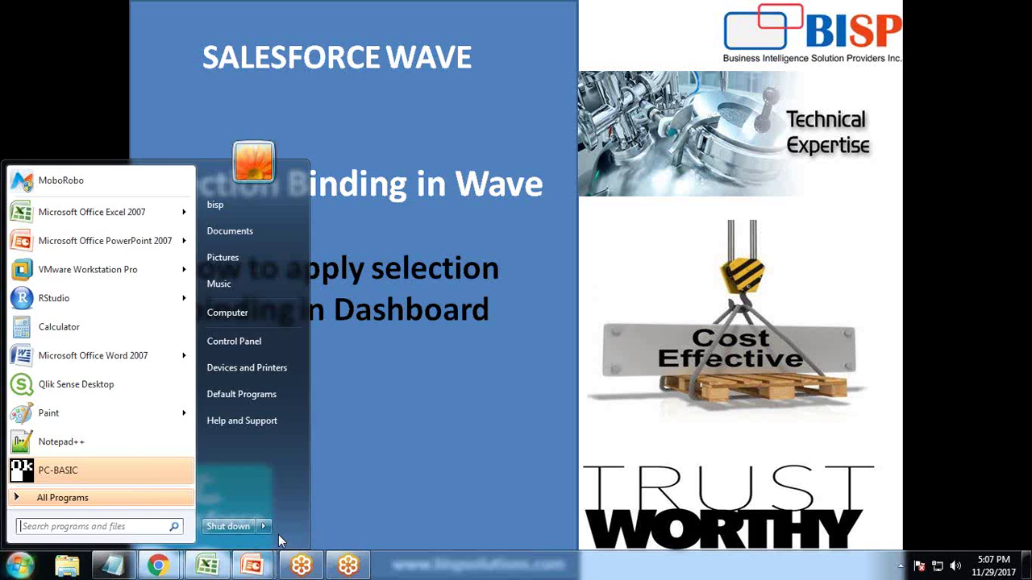
Bring the Chrome window with the Einstein Analytics New dashboard to the front
{"action": "left_click", "coordinate": [157, 564]}
{"action": "left_click", "coordinate": [260, 495]}
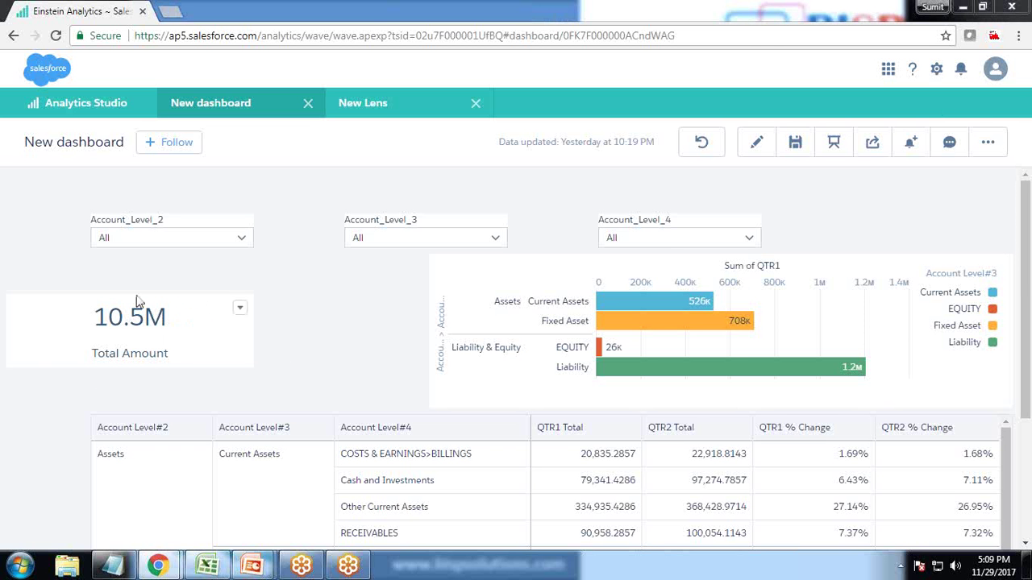
Review the Balance_Sheet workbook's quarterly fact columns in Excel
{"action": "left_click", "coordinate": [206, 564]}
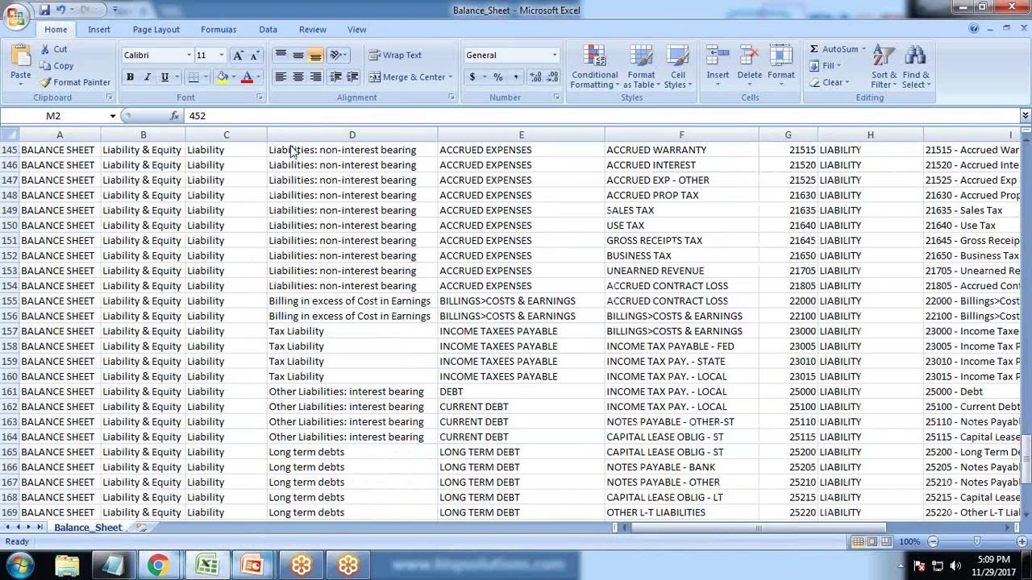
{"action": "scroll", "coordinate": [422, 386], "scroll_direction": "up", "scroll_amount": 20}
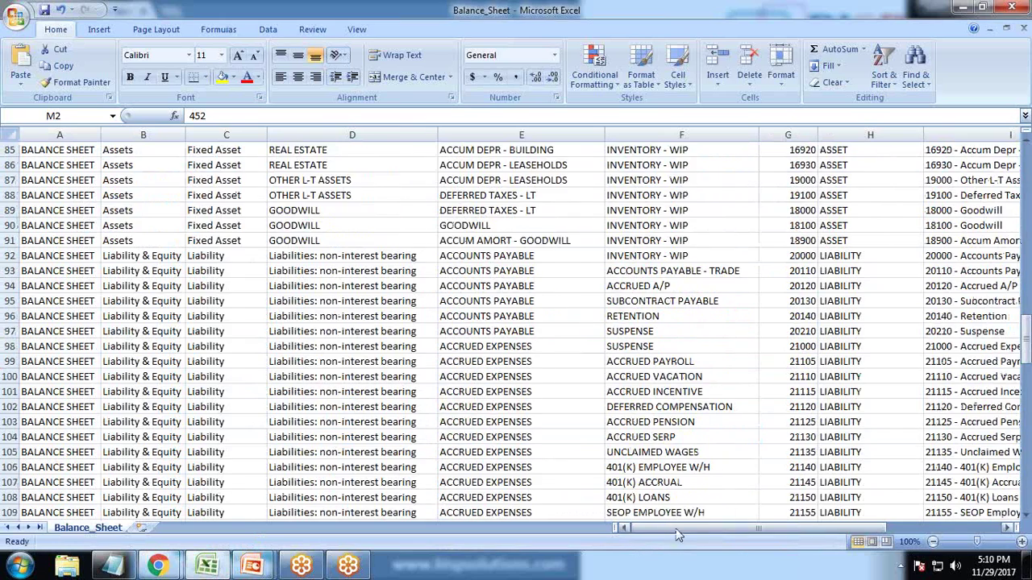
{"action": "scroll", "coordinate": [497, 418], "scroll_direction": "up", "scroll_amount": 20}
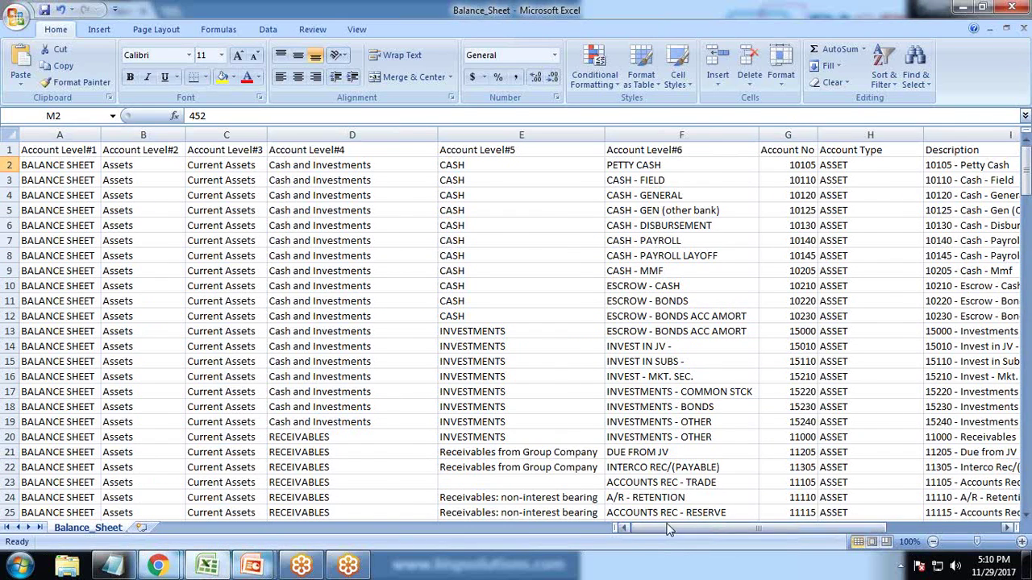
{"action": "left_click_drag", "start_coordinate": [657, 528], "coordinate": [850, 530]}
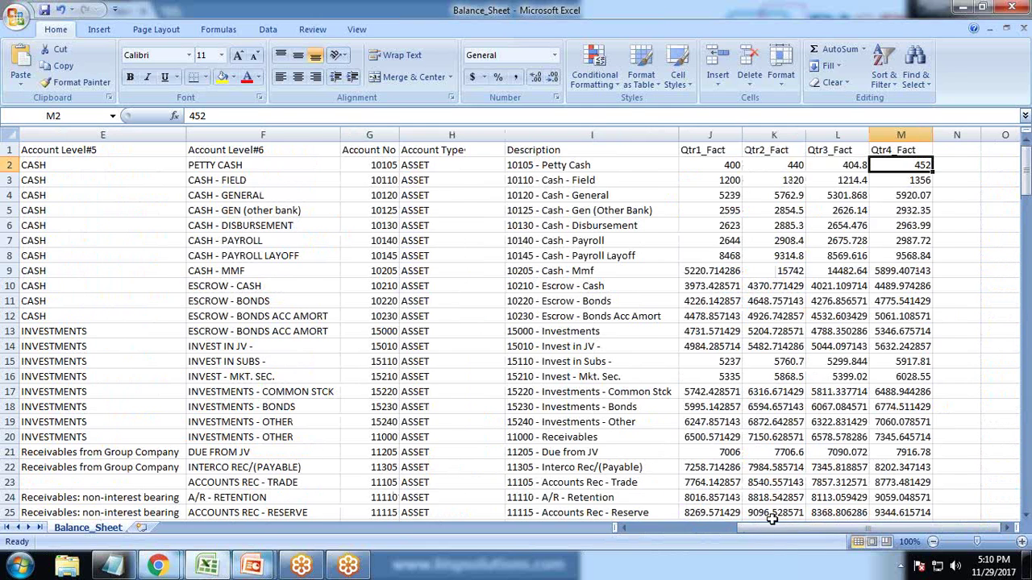
{"action": "left_click_drag", "start_coordinate": [780, 528], "coordinate": [641, 529]}
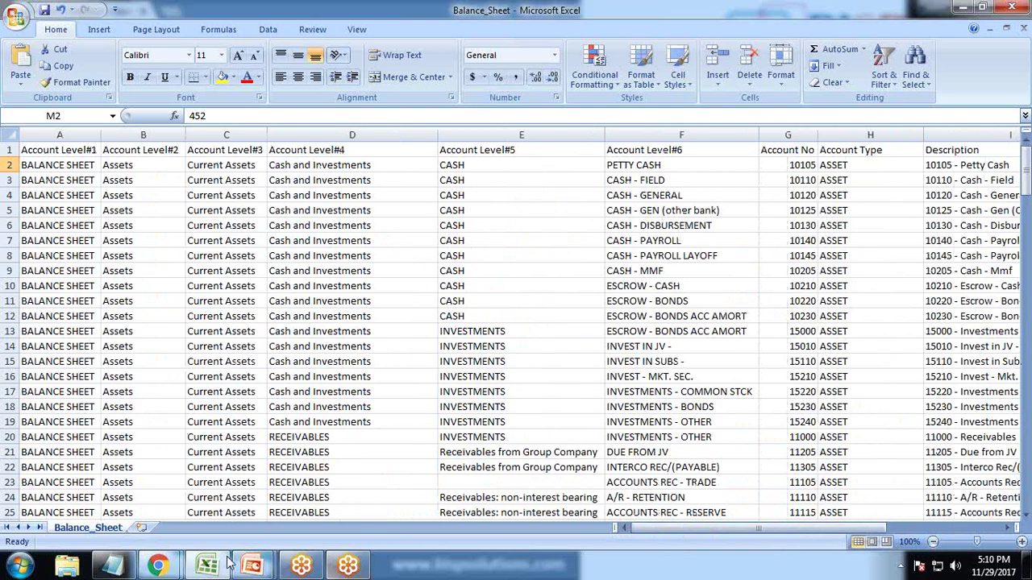
{"action": "mouse_move", "coordinate": [158, 566]}
{"action": "left_click", "coordinate": [266, 471]}
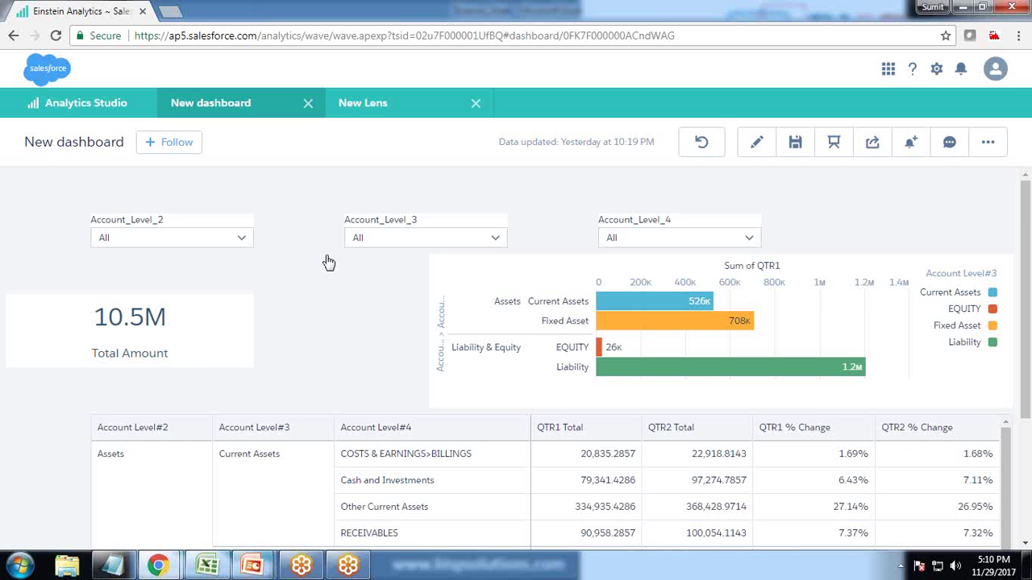
{"action": "scroll", "coordinate": [326, 444], "scroll_direction": "down", "scroll_amount": 1}
{"action": "scroll", "coordinate": [326, 443], "scroll_direction": "down", "scroll_amount": 2}
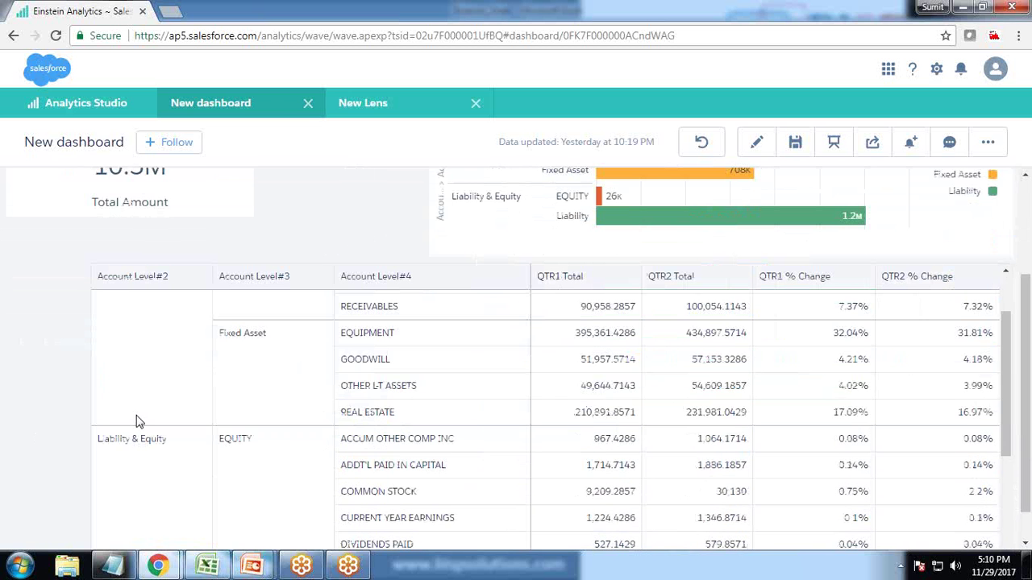
{"action": "scroll", "coordinate": [320, 416], "scroll_direction": "down", "scroll_amount": 2}
{"action": "scroll", "coordinate": [319, 419], "scroll_direction": "up", "scroll_amount": 1}
{"action": "scroll", "coordinate": [320, 419], "scroll_direction": "up", "scroll_amount": 5}
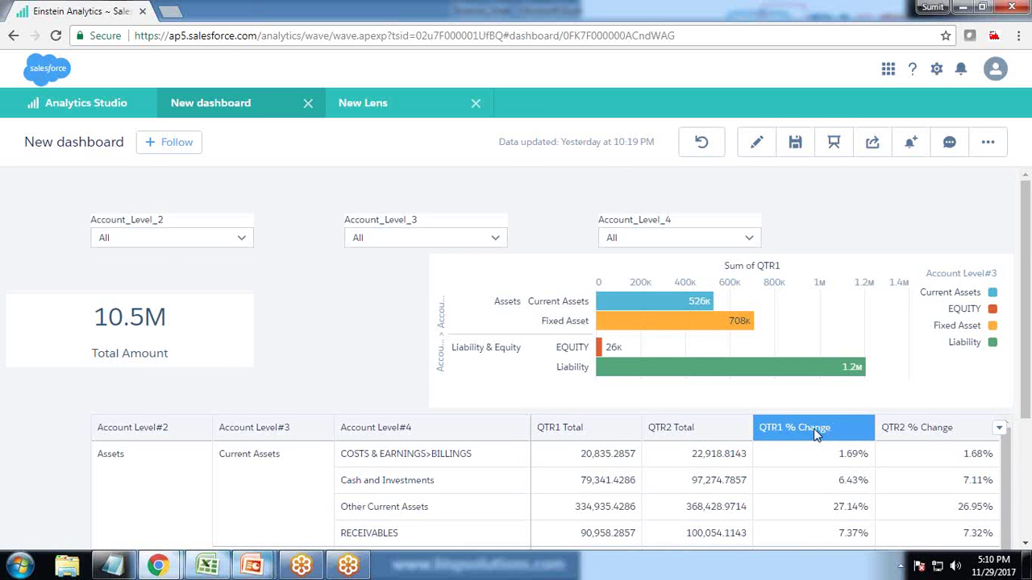
{"action": "scroll", "coordinate": [911, 435], "scroll_direction": "down", "scroll_amount": 2}
{"action": "scroll", "coordinate": [340, 439], "scroll_direction": "down", "scroll_amount": 3}
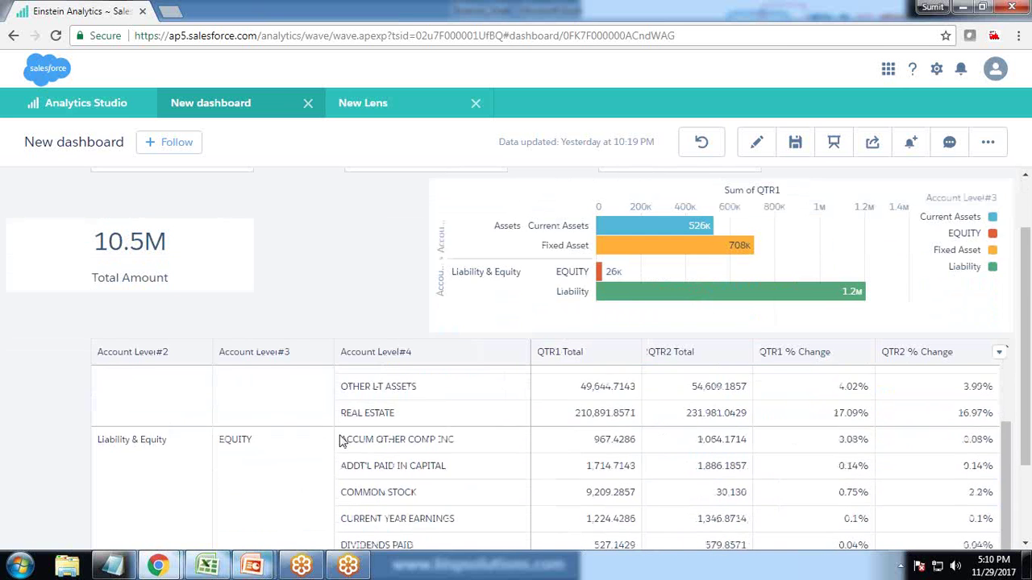
{"action": "scroll", "coordinate": [8, 420], "scroll_direction": "up", "scroll_amount": 2}
{"action": "scroll", "coordinate": [8, 421], "scroll_direction": "down", "scroll_amount": 3}
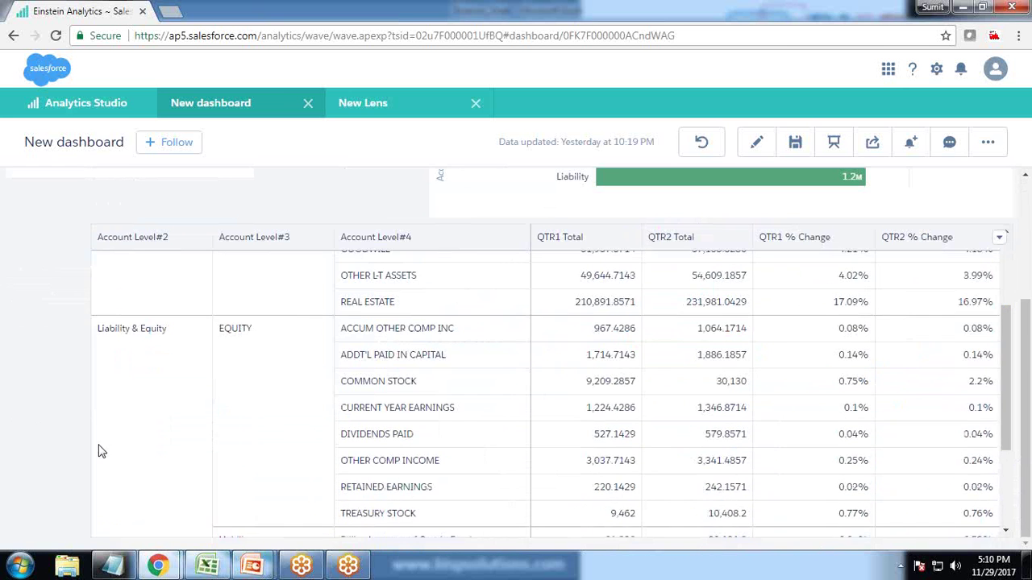
{"action": "scroll", "coordinate": [99, 449], "scroll_direction": "up", "scroll_amount": 3}
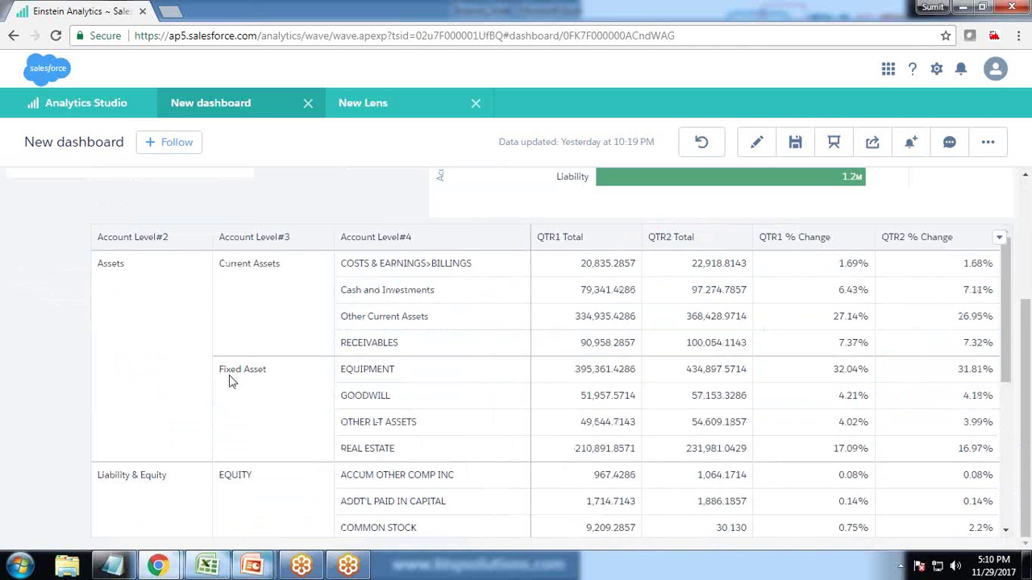
{"action": "scroll", "coordinate": [223, 413], "scroll_direction": "up", "scroll_amount": 3}
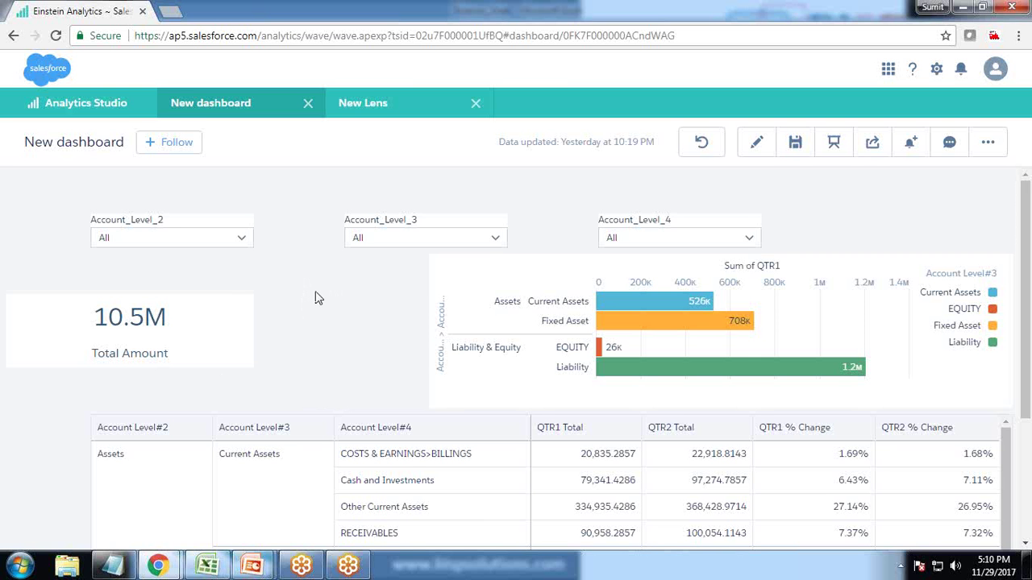
{"action": "left_click", "coordinate": [237, 241]}
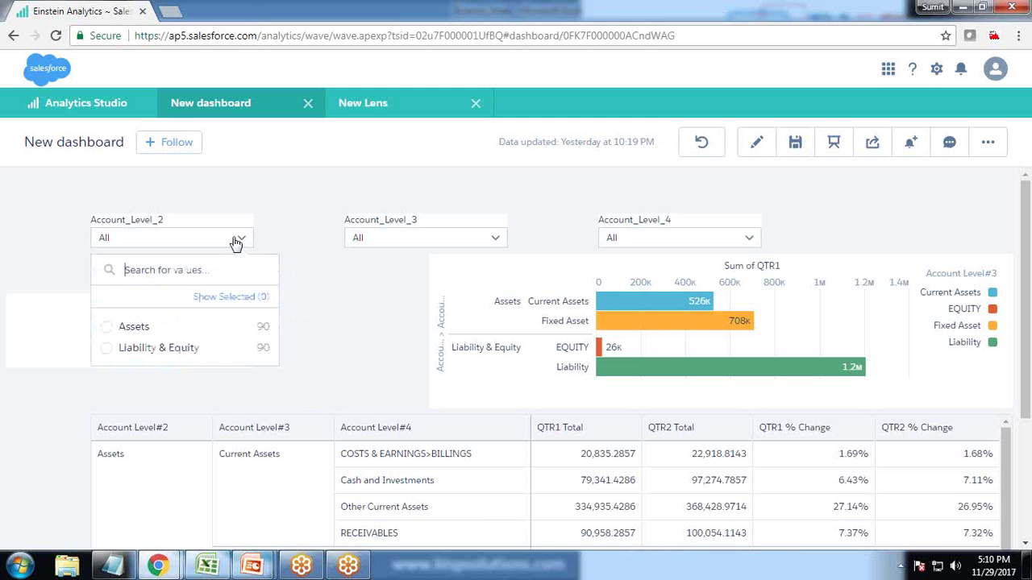
{"action": "left_click", "coordinate": [144, 329]}
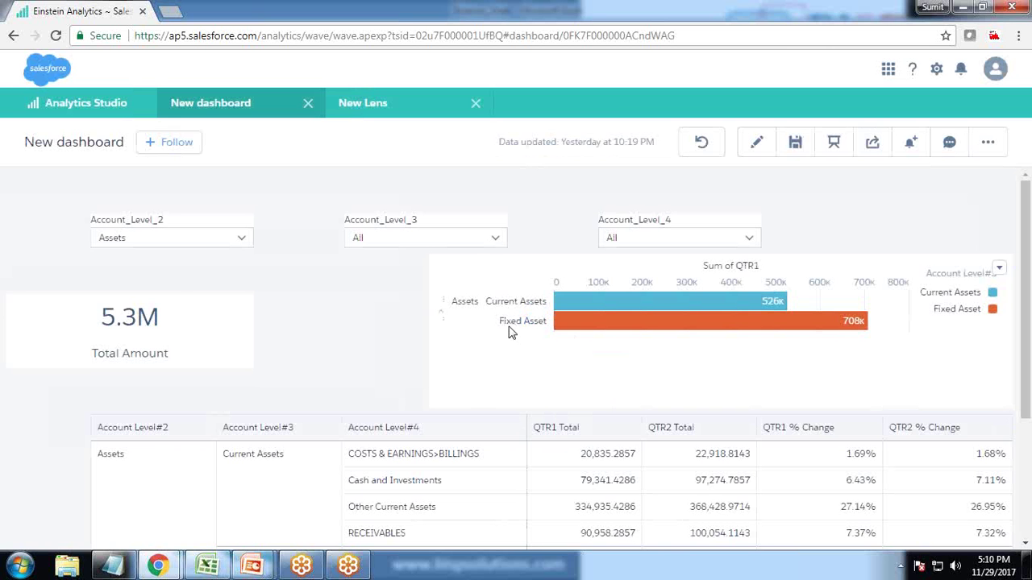
{"action": "left_click", "coordinate": [181, 243]}
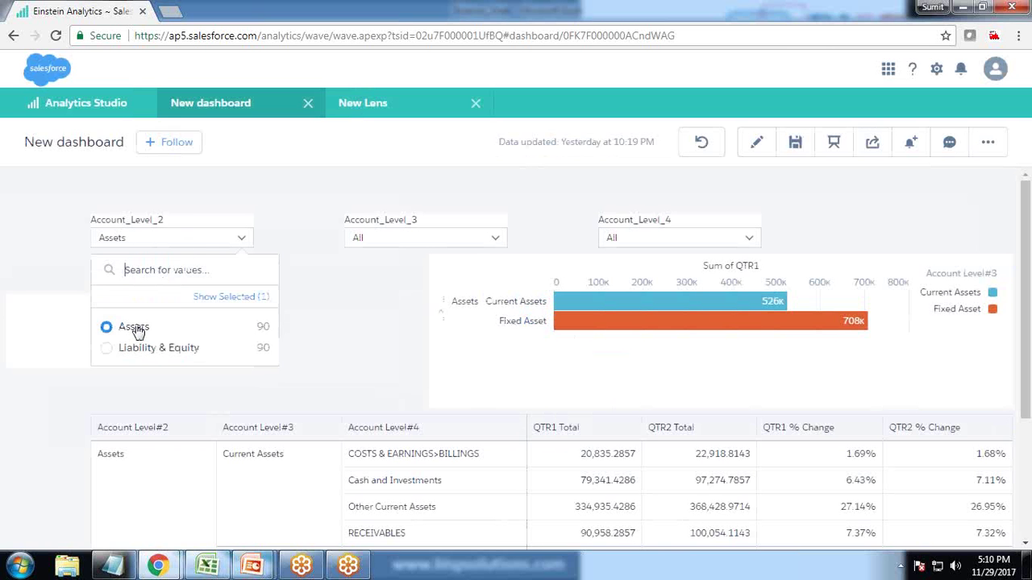
{"action": "left_click", "coordinate": [133, 329]}
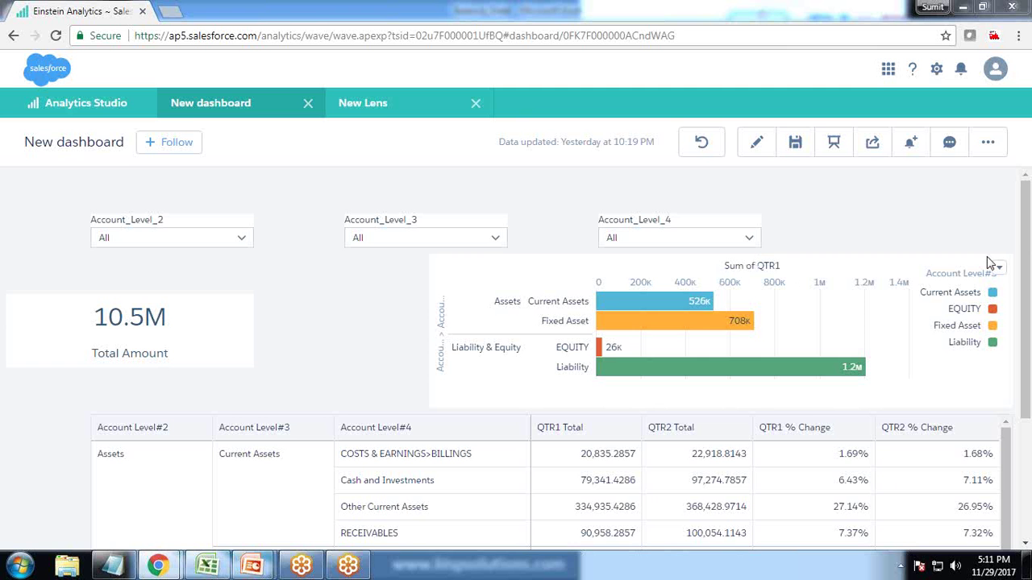
{"action": "key", "text": "ctrl+2"}
{"action": "mouse_move", "coordinate": [753, 169]}
{"action": "left_mouse_down"}
{"action": "mouse_move", "coordinate": [756, 216]}
{"action": "mouse_move", "coordinate": [753, 173]}
{"action": "mouse_move", "coordinate": [912, 204]}
{"action": "mouse_move", "coordinate": [756, 216]}
{"action": "left_mouse_up"}
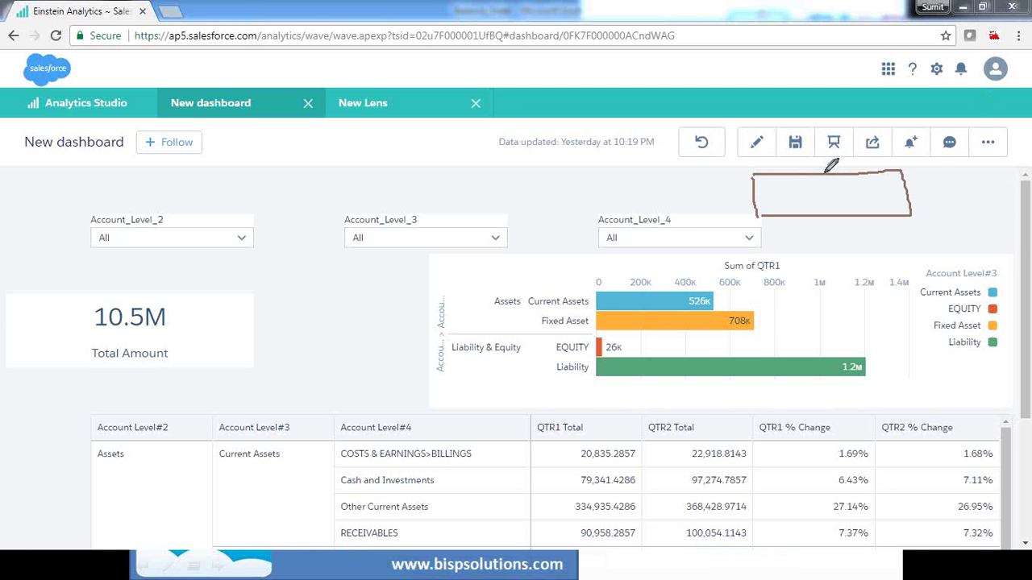
{"action": "left_click_drag", "start_coordinate": [817, 174], "coordinate": [819, 216]}
{"action": "mouse_move", "coordinate": [680, 182]}
{"action": "left_mouse_down"}
{"action": "mouse_move", "coordinate": [678, 197]}
{"action": "mouse_move", "coordinate": [691, 185]}
{"action": "mouse_move", "coordinate": [733, 192]}
{"action": "mouse_move", "coordinate": [776, 180]}
{"action": "mouse_move", "coordinate": [760, 192]}
{"action": "left_mouse_up"}
{"action": "mouse_move", "coordinate": [847, 187]}
{"action": "left_mouse_down"}
{"action": "mouse_move", "coordinate": [843, 201]}
{"action": "mouse_move", "coordinate": [907, 193]}
{"action": "mouse_move", "coordinate": [899, 203]}
{"action": "mouse_move", "coordinate": [932, 207]}
{"action": "left_mouse_up"}
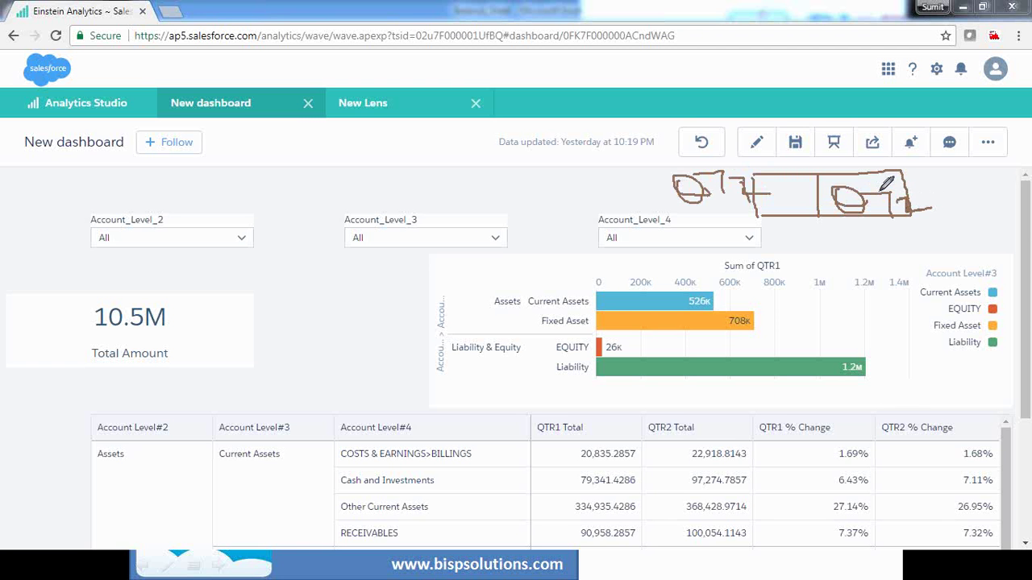
{"action": "left_click_drag", "start_coordinate": [861, 207], "coordinate": [902, 197]}
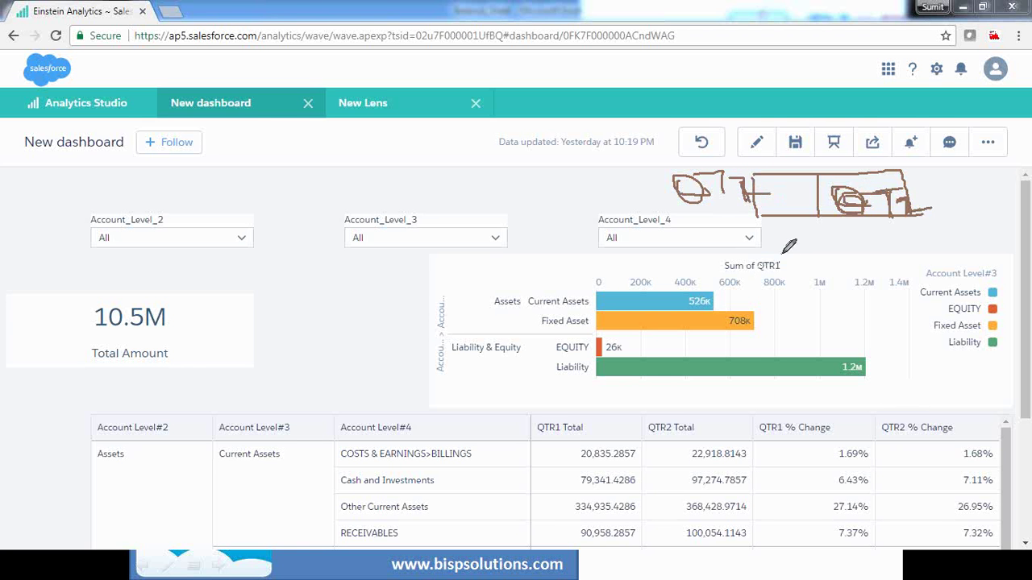
{"action": "mouse_move", "coordinate": [788, 246]}
{"action": "left_mouse_down"}
{"action": "mouse_move", "coordinate": [742, 246]}
{"action": "mouse_move", "coordinate": [786, 266]}
{"action": "mouse_move", "coordinate": [719, 263]}
{"action": "mouse_move", "coordinate": [780, 247]}
{"action": "left_mouse_up"}
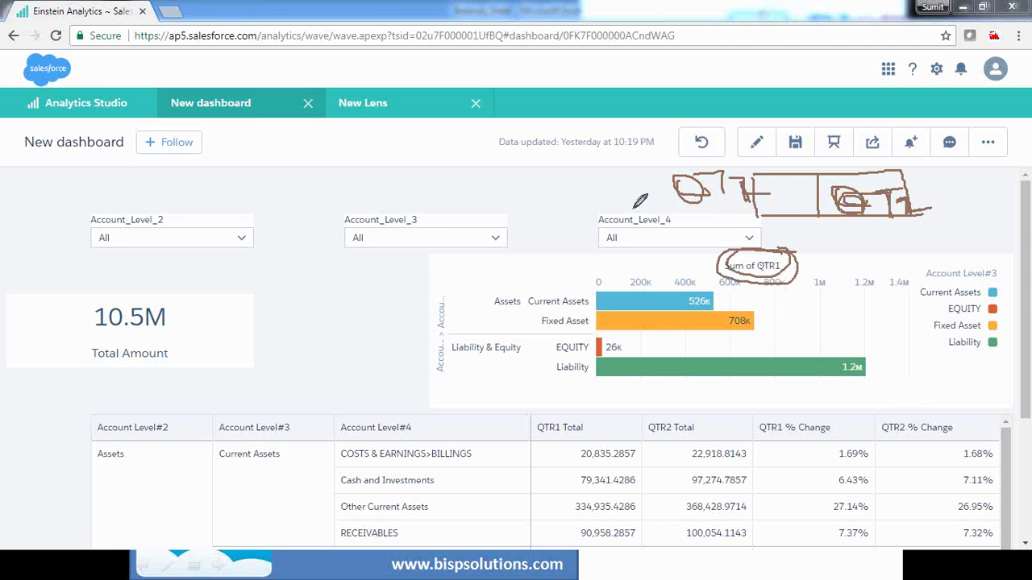
{"action": "mouse_move", "coordinate": [904, 171]}
{"action": "left_mouse_down"}
{"action": "mouse_move", "coordinate": [968, 171]}
{"action": "mouse_move", "coordinate": [973, 214]}
{"action": "mouse_move", "coordinate": [919, 222]}
{"action": "left_mouse_up"}
{"action": "left_click_drag", "start_coordinate": [948, 172], "coordinate": [950, 217]}
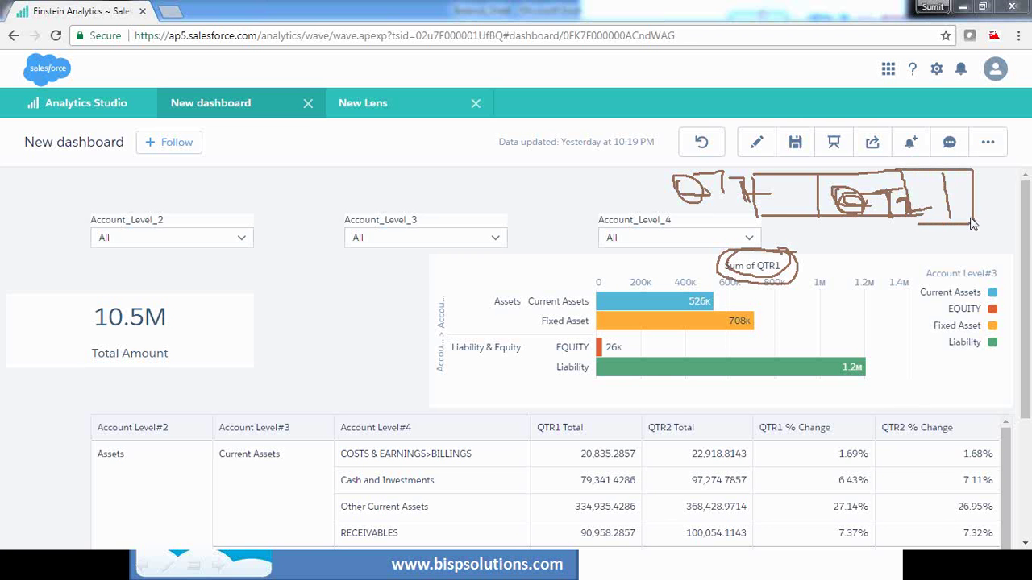
{"action": "key", "text": "Escape"}
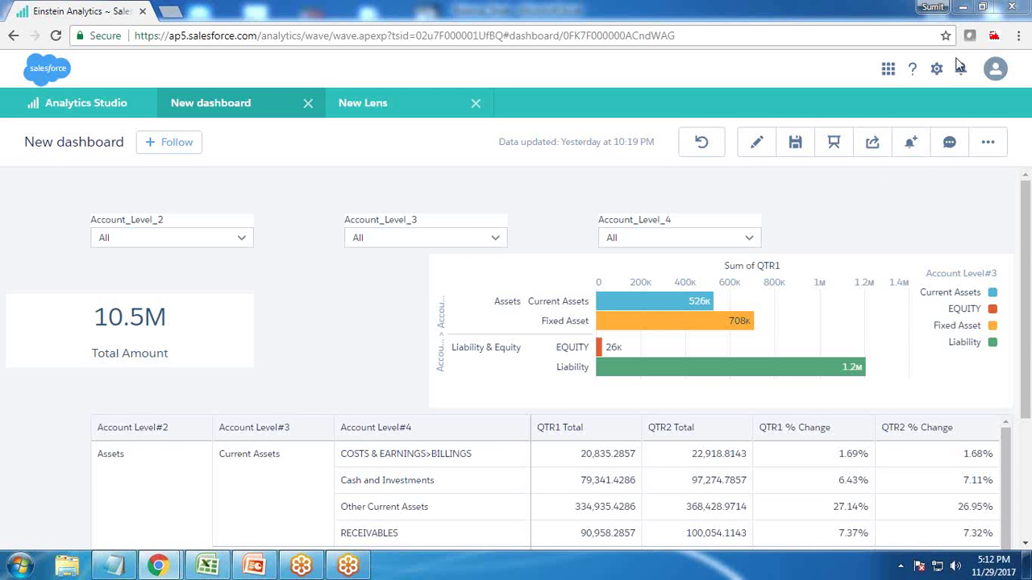
In edit mode, place a Toggle widget above the Account_Level_3 filter and start choosing its field
{"action": "left_click", "coordinate": [756, 143]}
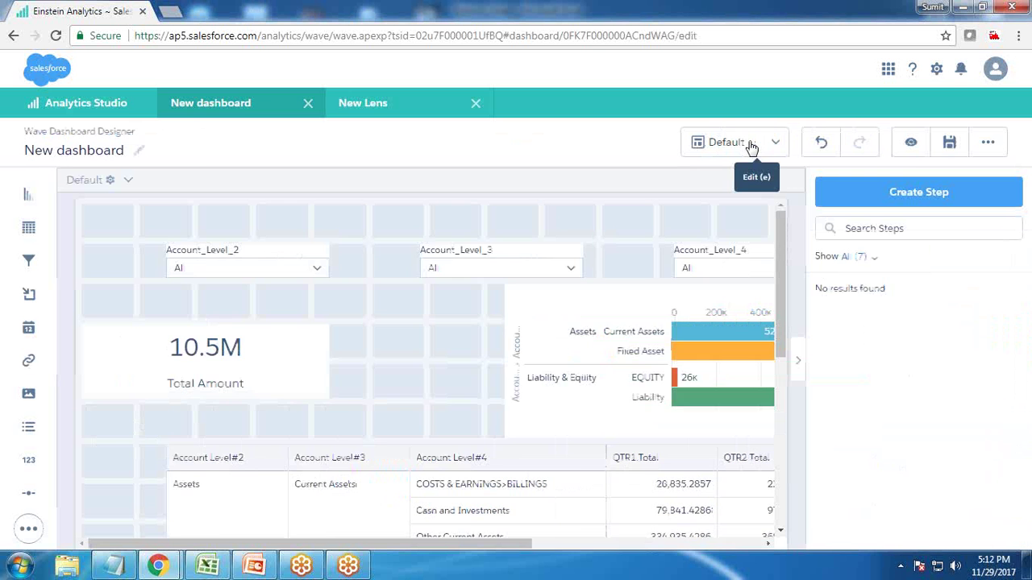
{"action": "mouse_move", "coordinate": [28, 528]}
{"action": "left_click_drag", "start_coordinate": [105, 536], "coordinate": [475, 218]}
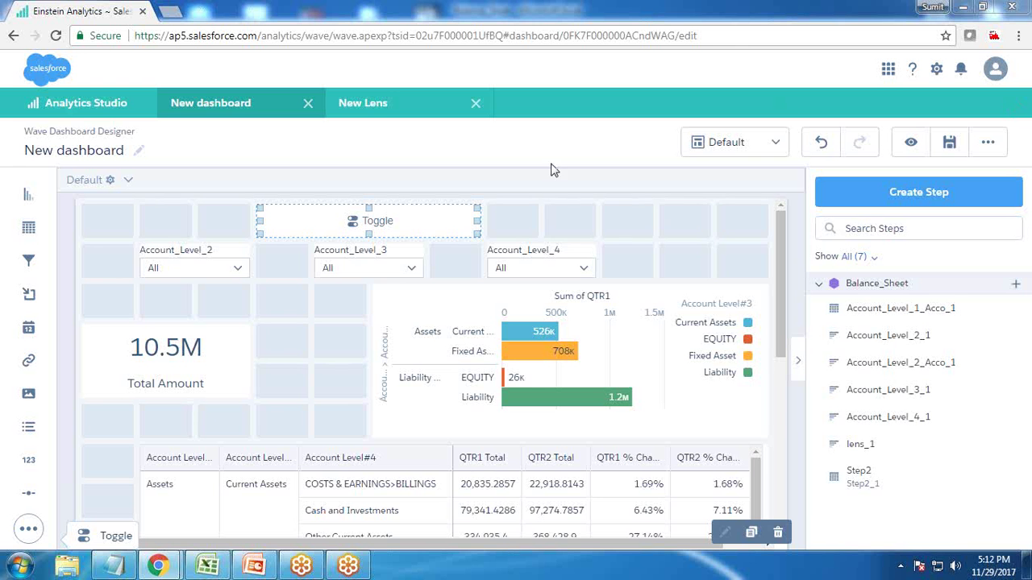
{"action": "left_click", "coordinate": [373, 229]}
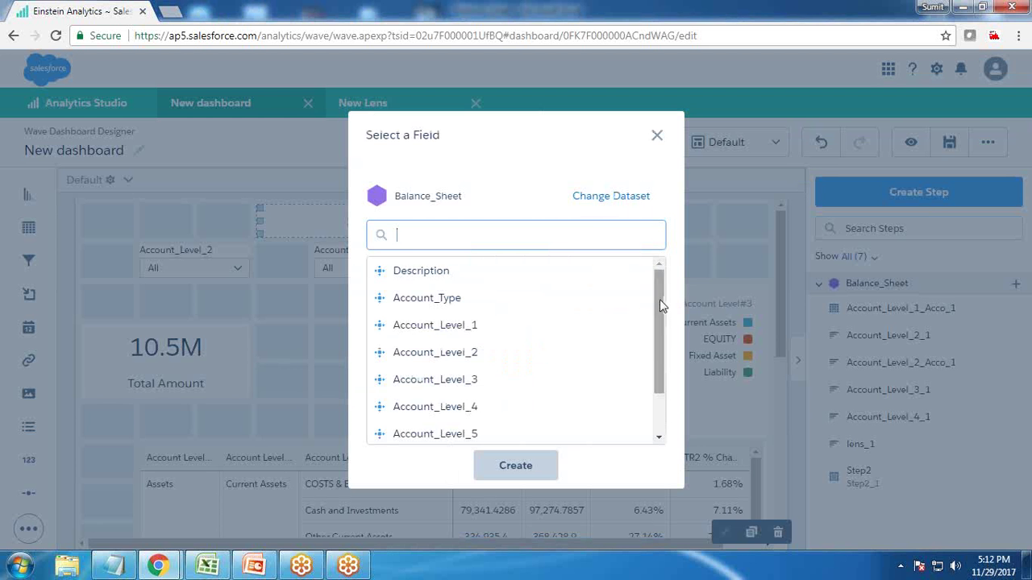
Change the toggle's dataset to a static step with custom values
{"action": "mouse_move", "coordinate": [659, 299]}
{"action": "left_mouse_down"}
{"action": "mouse_move", "coordinate": [660, 349]}
{"action": "mouse_move", "coordinate": [663, 293]}
{"action": "left_mouse_up"}
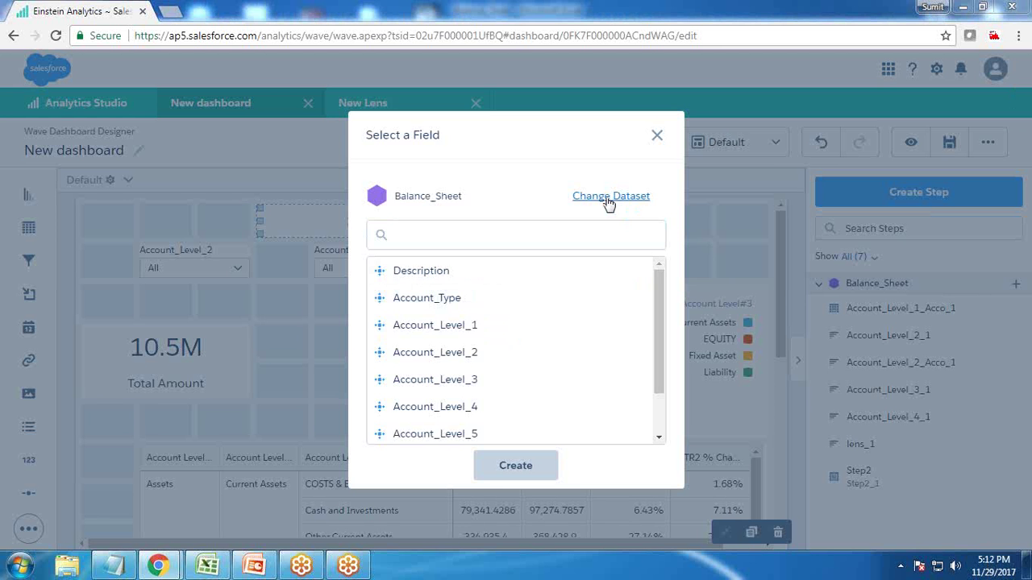
{"action": "left_click", "coordinate": [611, 197]}
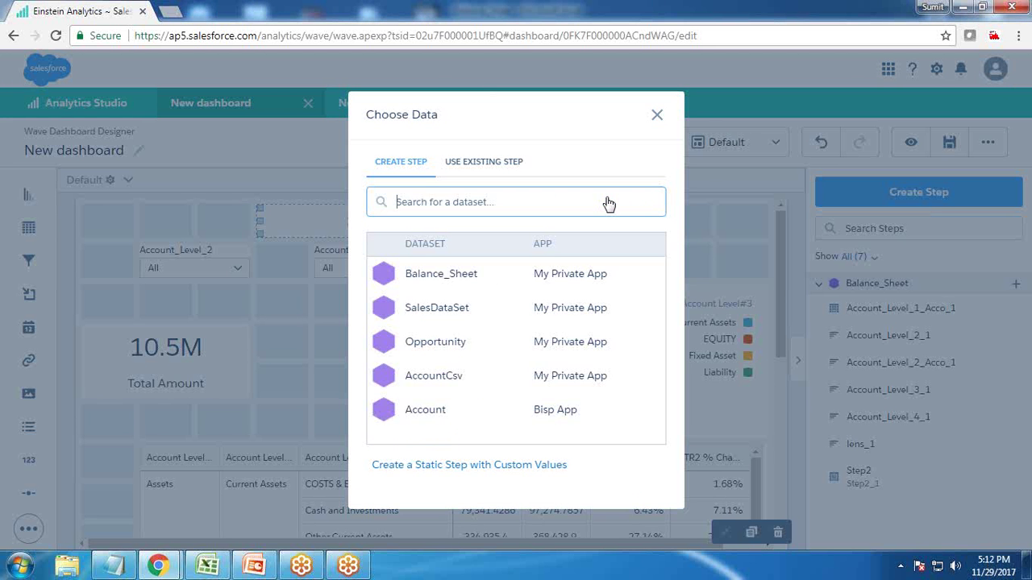
{"action": "left_click", "coordinate": [453, 466]}
Label the static step Quarters and add the QTR1 / Qtr1 value pair
{"action": "left_click", "coordinate": [383, 248]}
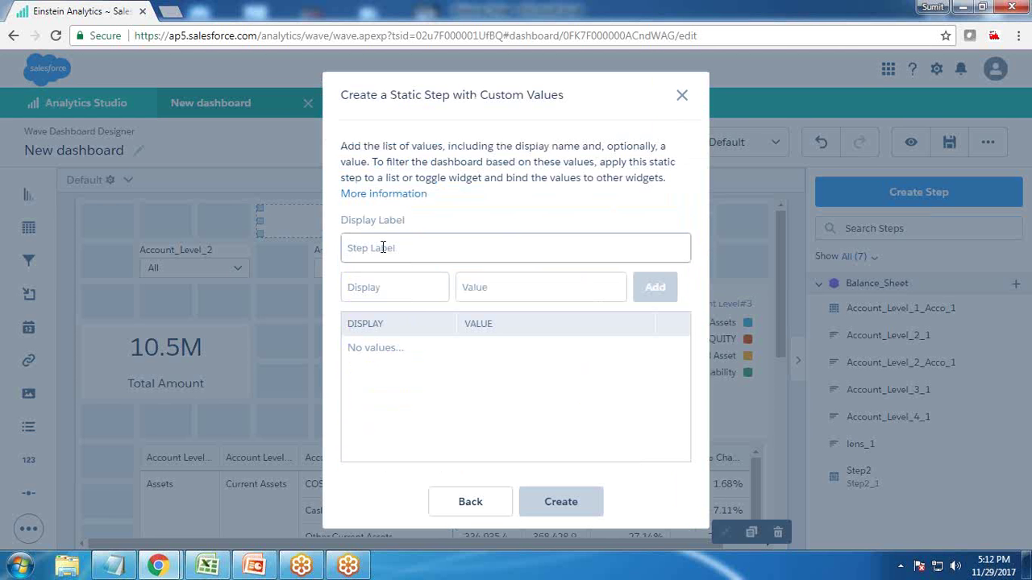
{"action": "type", "text": "Quarters"}
{"action": "key", "text": "Tab"}
{"action": "type", "text": "Q"}
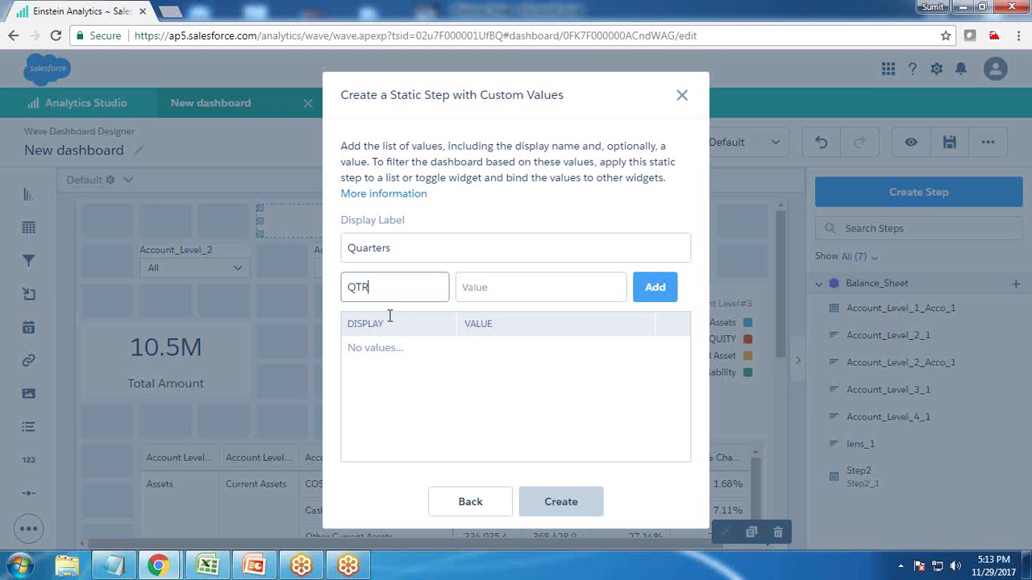
{"action": "type", "text": "Qtr1"}
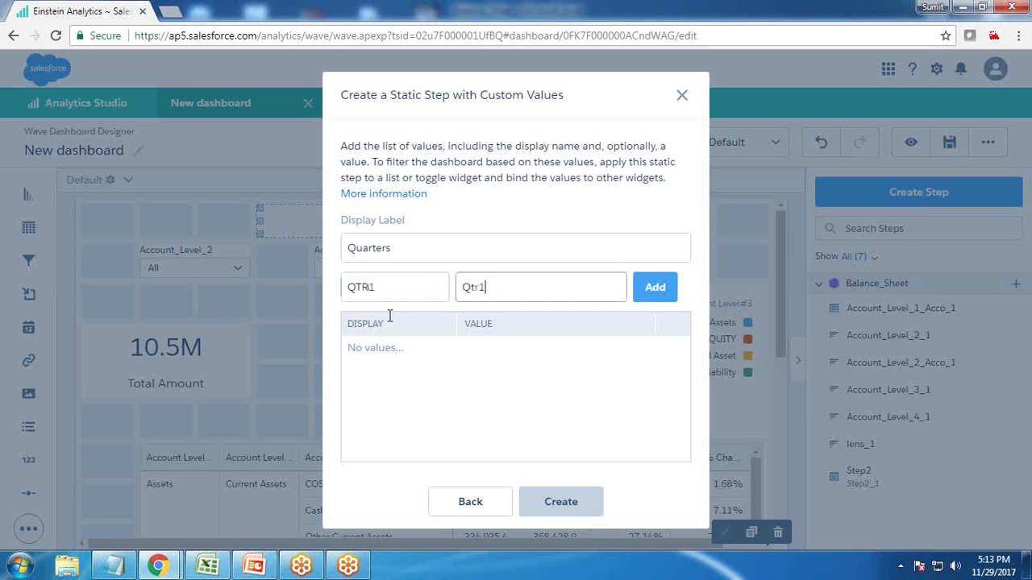
{"action": "left_click", "coordinate": [654, 288]}
Add the QTR2 / Qtr2 value pair and create the Quarters step
{"action": "left_click", "coordinate": [401, 290]}
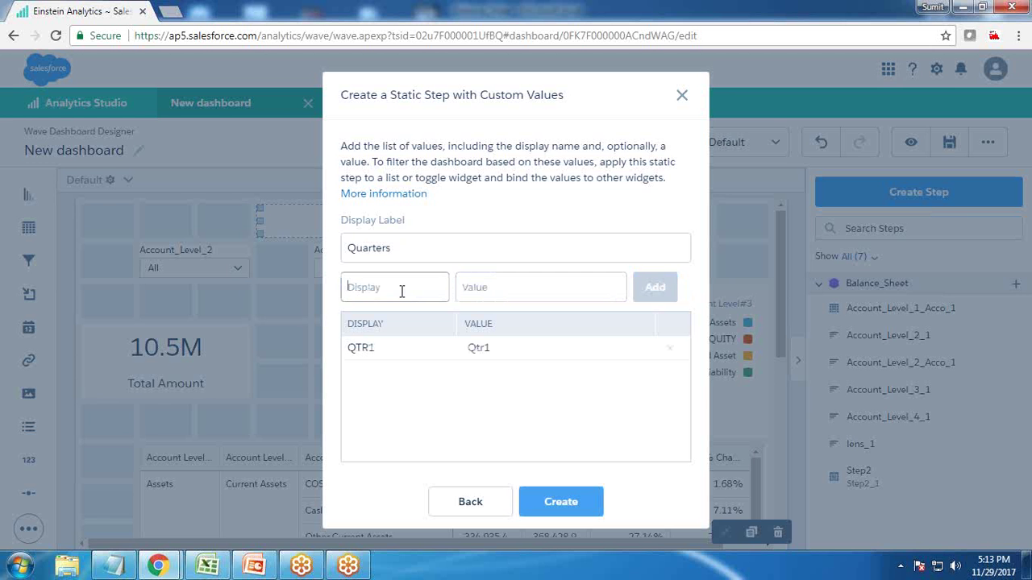
{"action": "type", "text": "QT"}
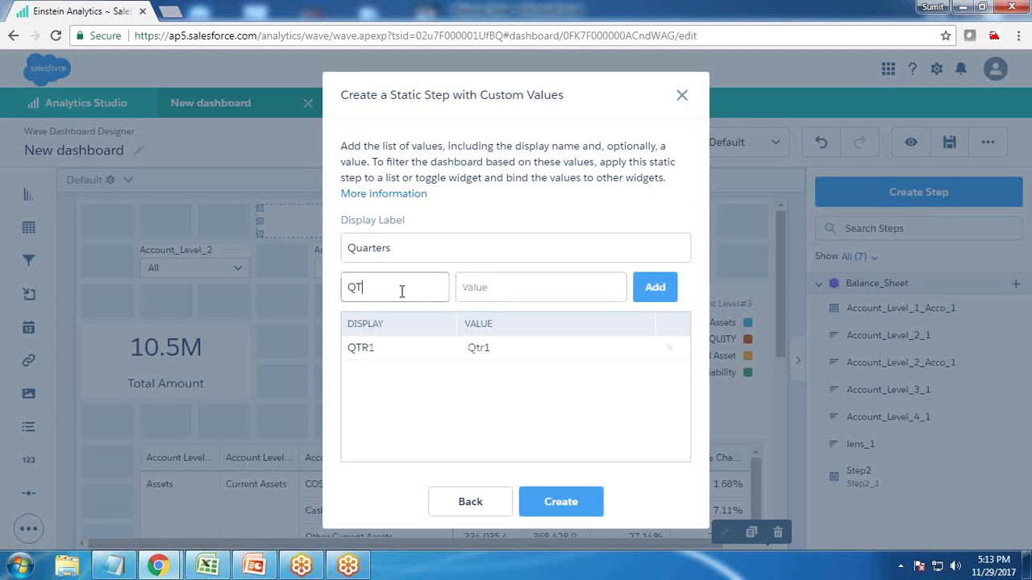
{"action": "type", "text": "R2"}
{"action": "left_click", "coordinate": [504, 288]}
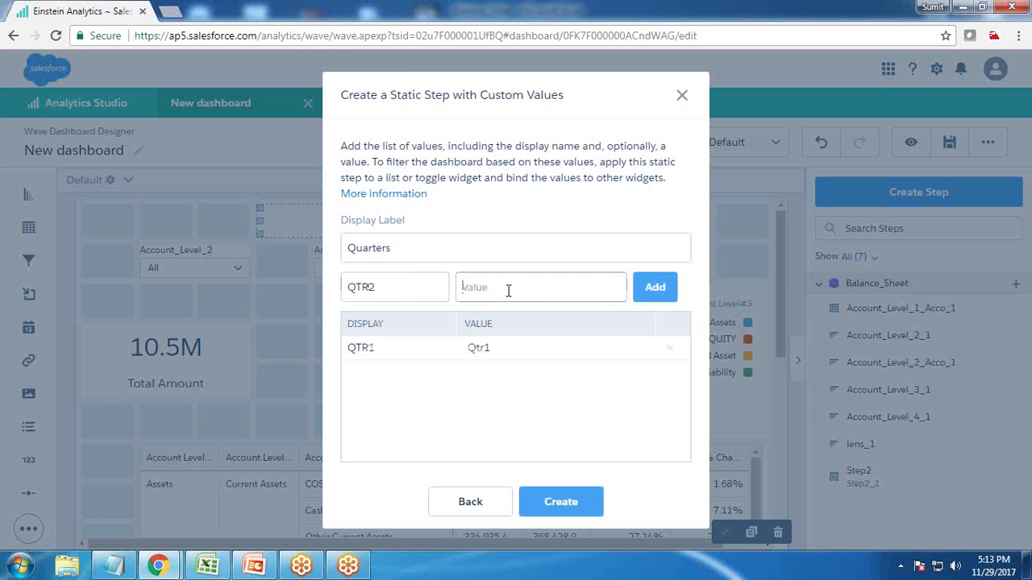
{"action": "type", "text": "Qtr2"}
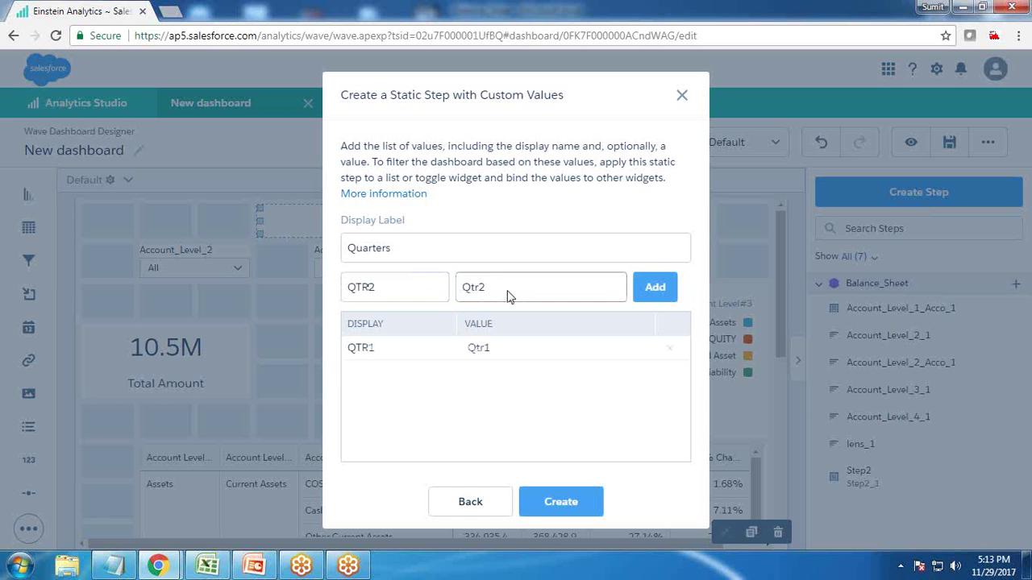
{"action": "left_click", "coordinate": [678, 291]}
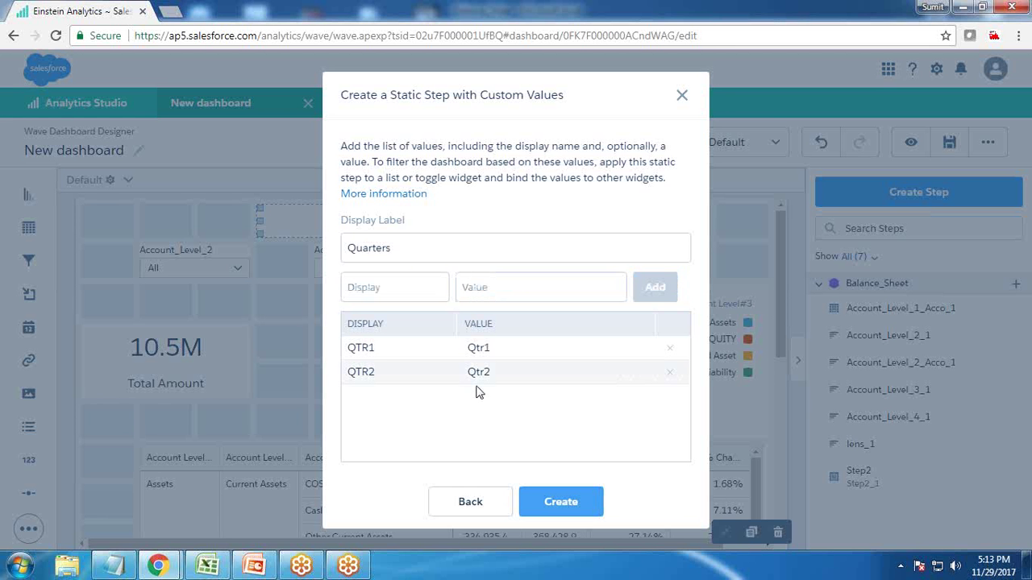
{"action": "left_click", "coordinate": [555, 508]}
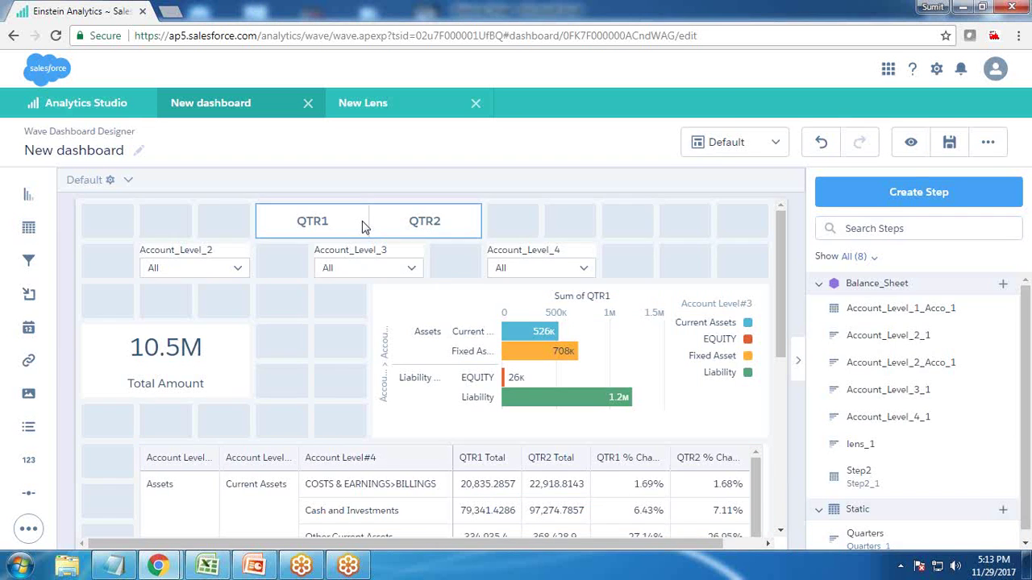
{"action": "left_click", "coordinate": [910, 141]}
{"action": "left_click", "coordinate": [380, 202]}
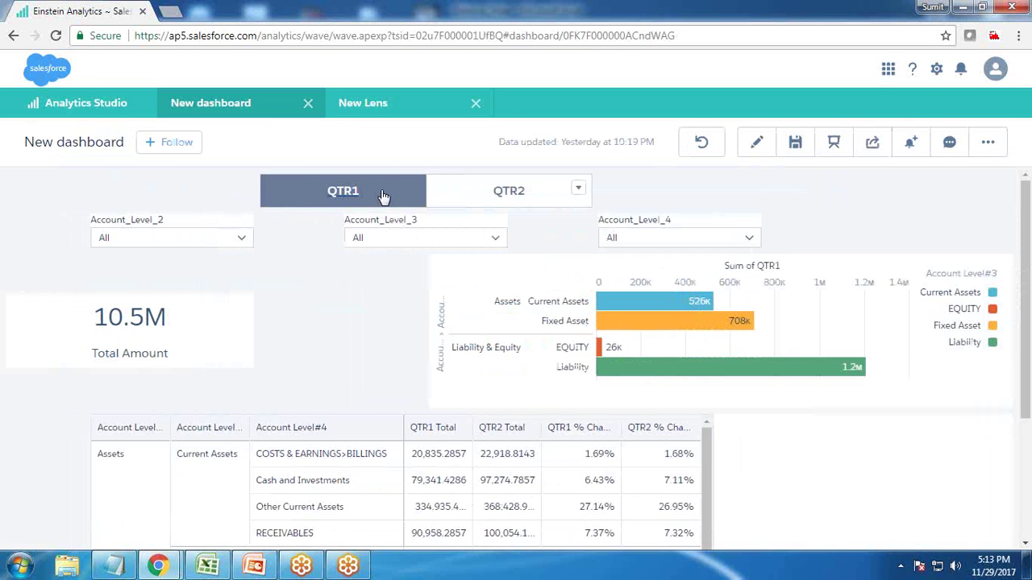
{"action": "left_click", "coordinate": [539, 193]}
{"action": "left_click", "coordinate": [489, 191]}
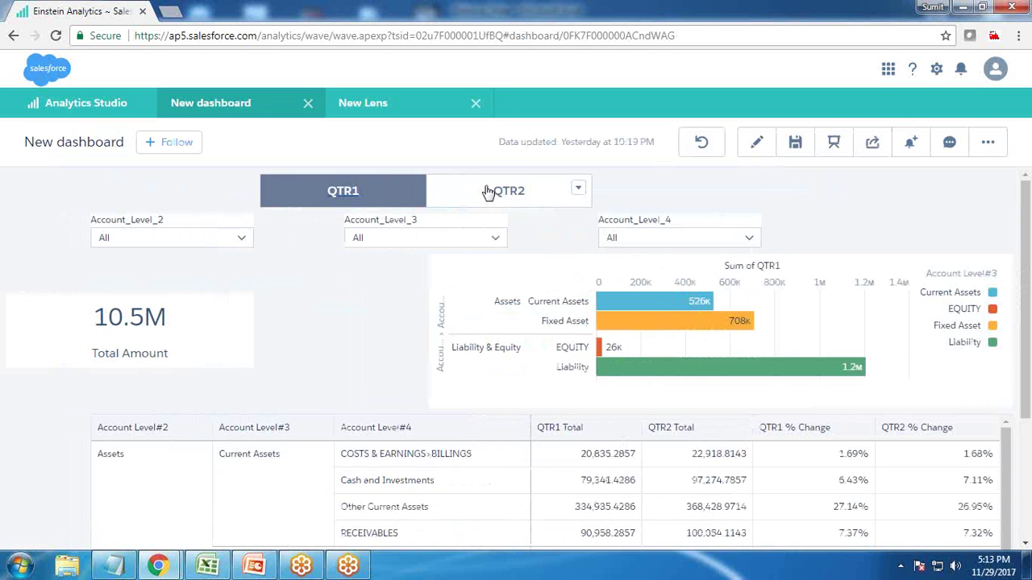
{"action": "left_click", "coordinate": [358, 196]}
{"action": "left_click", "coordinate": [483, 196]}
{"action": "left_click", "coordinate": [338, 196]}
{"action": "left_click", "coordinate": [339, 196]}
{"action": "left_click", "coordinate": [511, 193]}
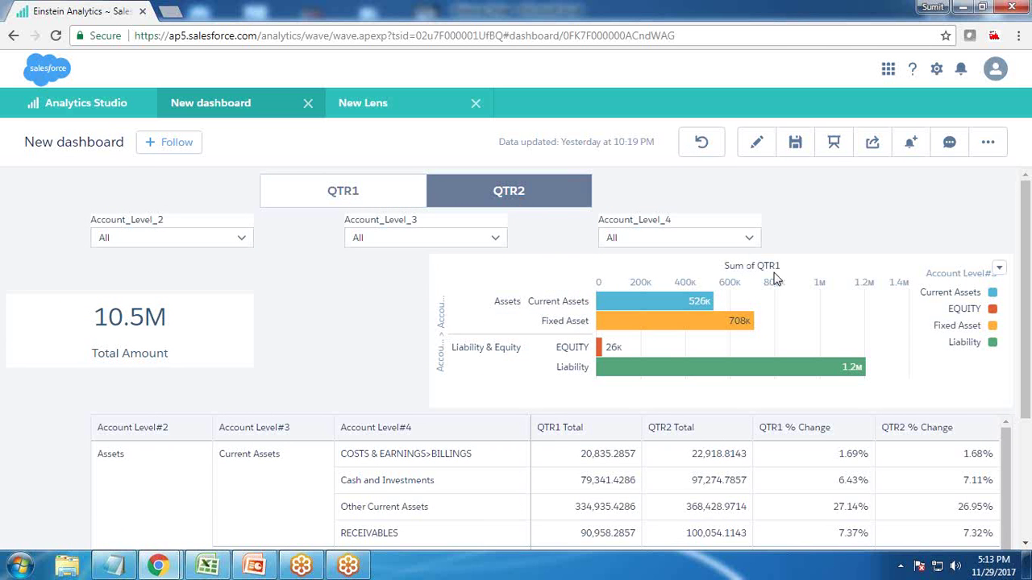
{"action": "left_click", "coordinate": [348, 197]}
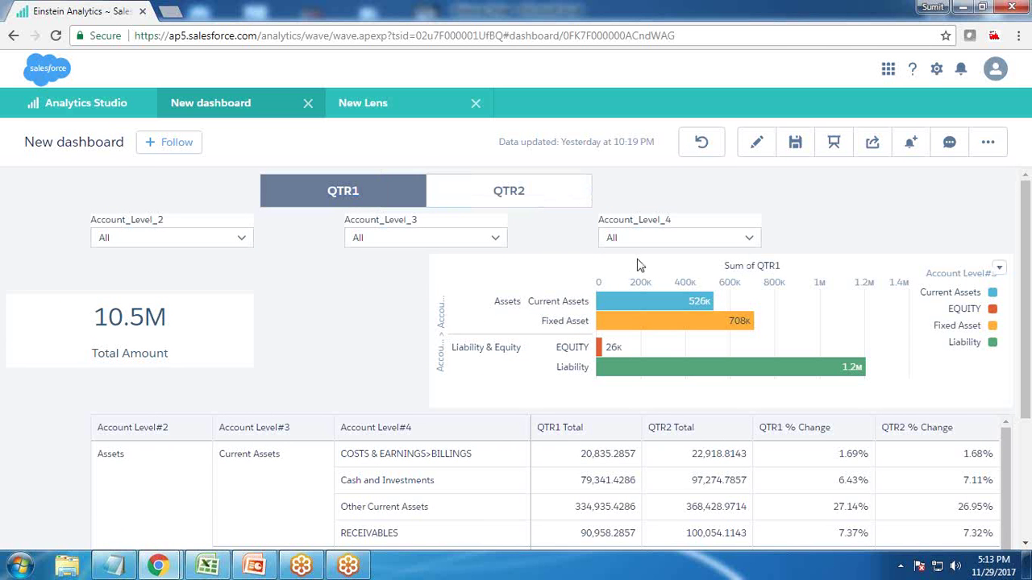
{"action": "left_click", "coordinate": [333, 200]}
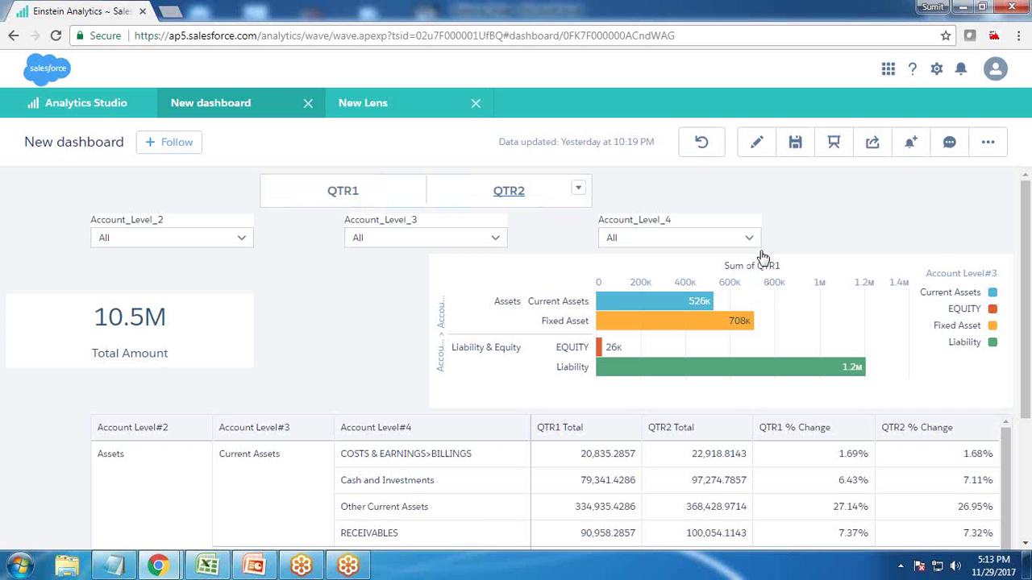
{"action": "left_click", "coordinate": [758, 146]}
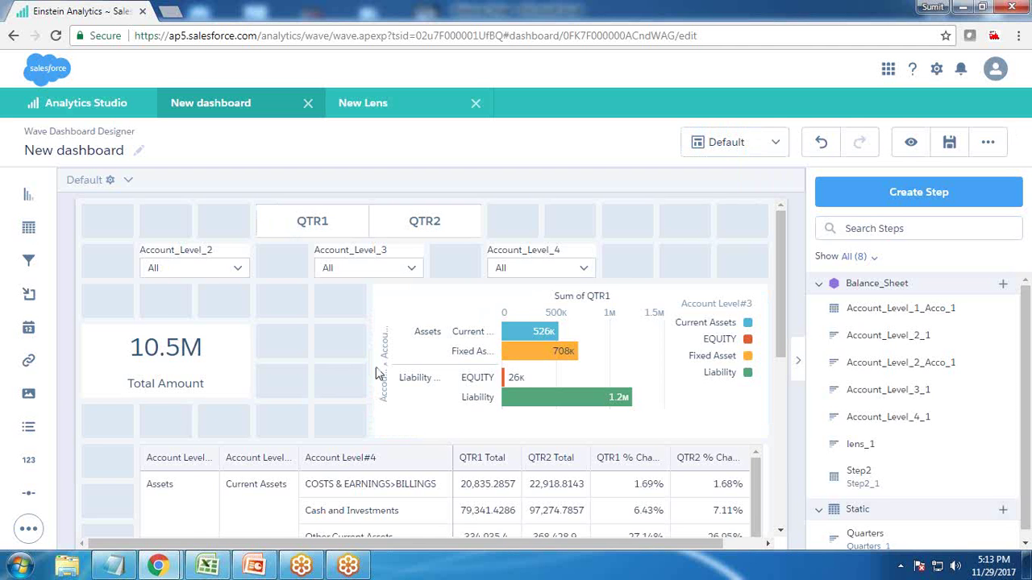
Change line 19's QTR1 value in the dashboard JSON to [["sum","QTR1"]]
{"action": "key", "text": "ctrl+e"}
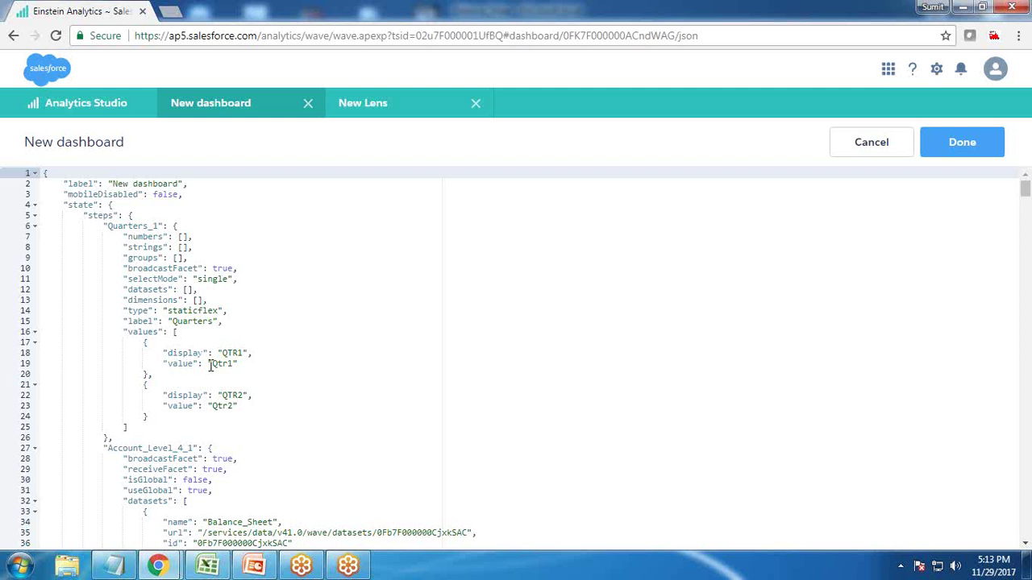
{"action": "key", "text": "ctrl+plus"}
{"action": "key", "text": "ctrl+plus"}
{"action": "key", "text": "ctrl+plus"}
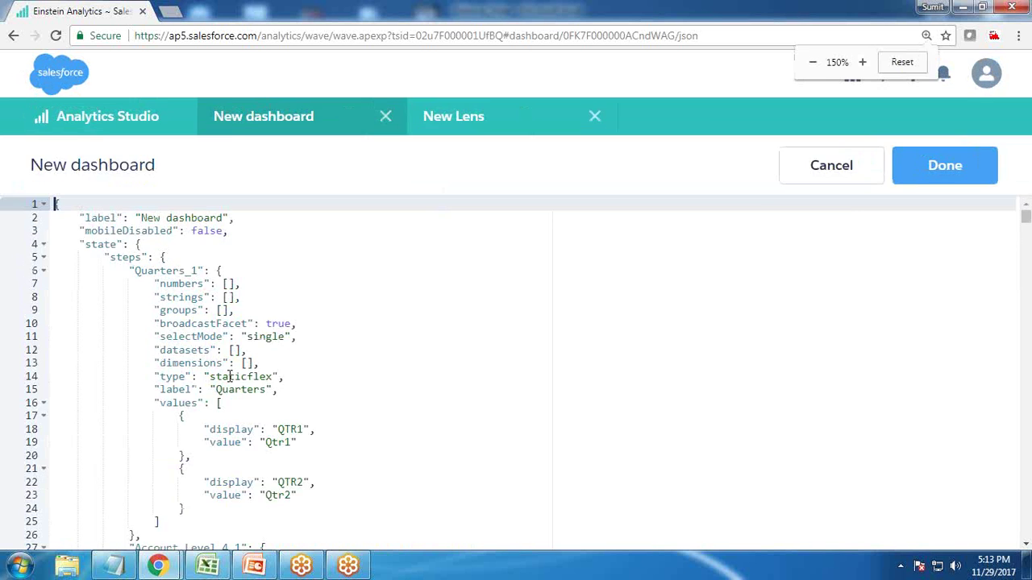
{"action": "left_click_drag", "start_coordinate": [311, 398], "coordinate": [361, 398]}
{"action": "type", "text": "[["}
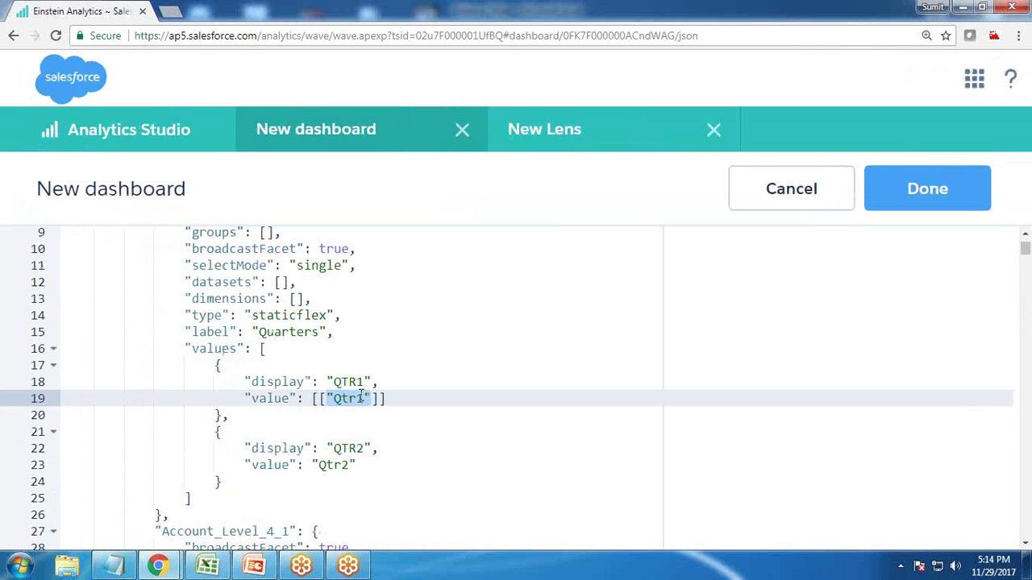
{"action": "key", "text": "BackSpace"}
{"action": "type", "text": "\"sum\""}
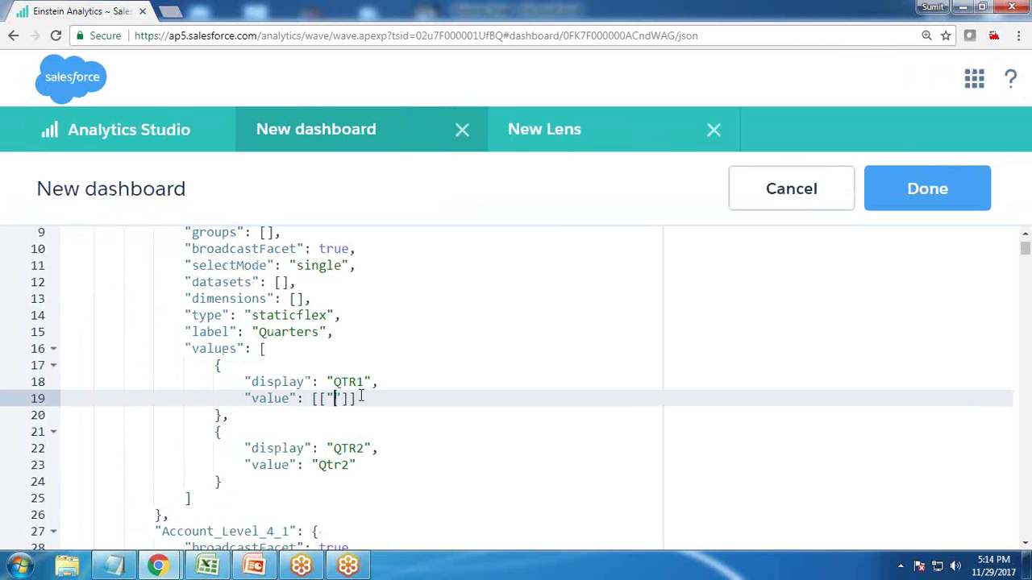
{"action": "key", "text": "Return"}
{"action": "key", "text": "ctrl+z"}
{"action": "type", "text": ","}
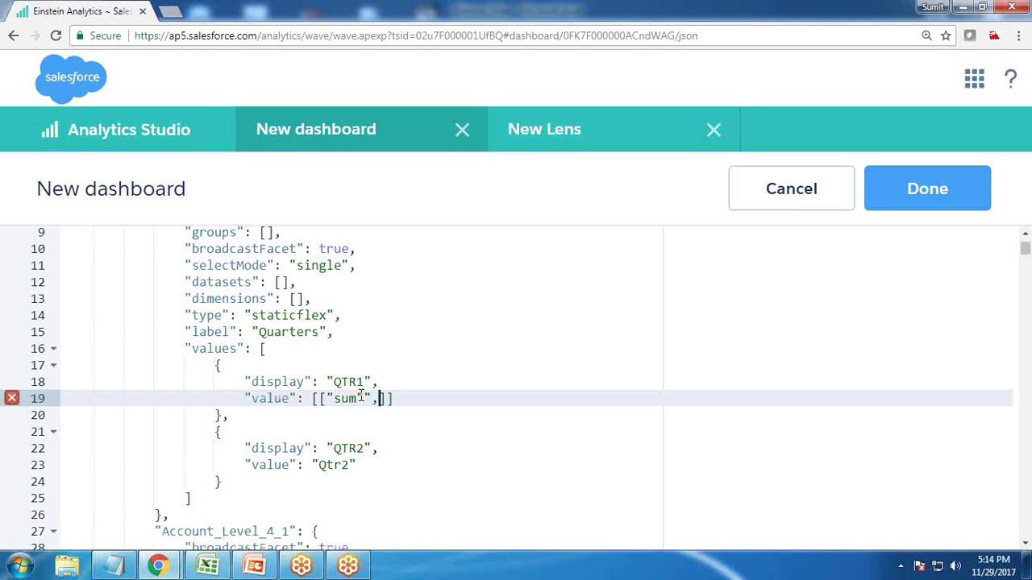
{"action": "key", "text": "BackSpace"}
{"action": "key", "text": "BackSpace"}
{"action": "type", "text": "\",\"QTR1"}
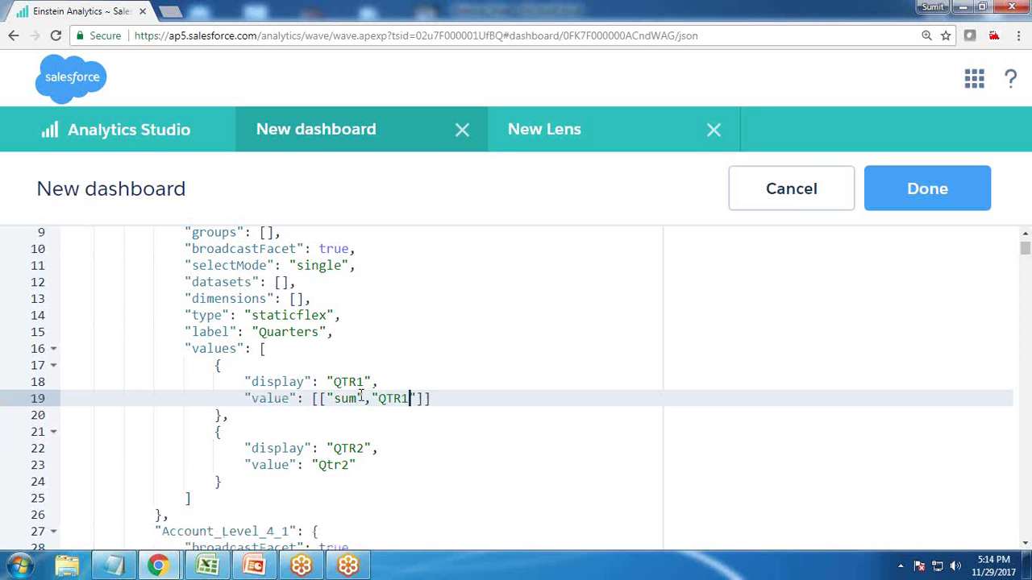
Restore the page zoom and go to Analytics Studio's recent datasets list
{"action": "key", "text": "ctrl+minus"}
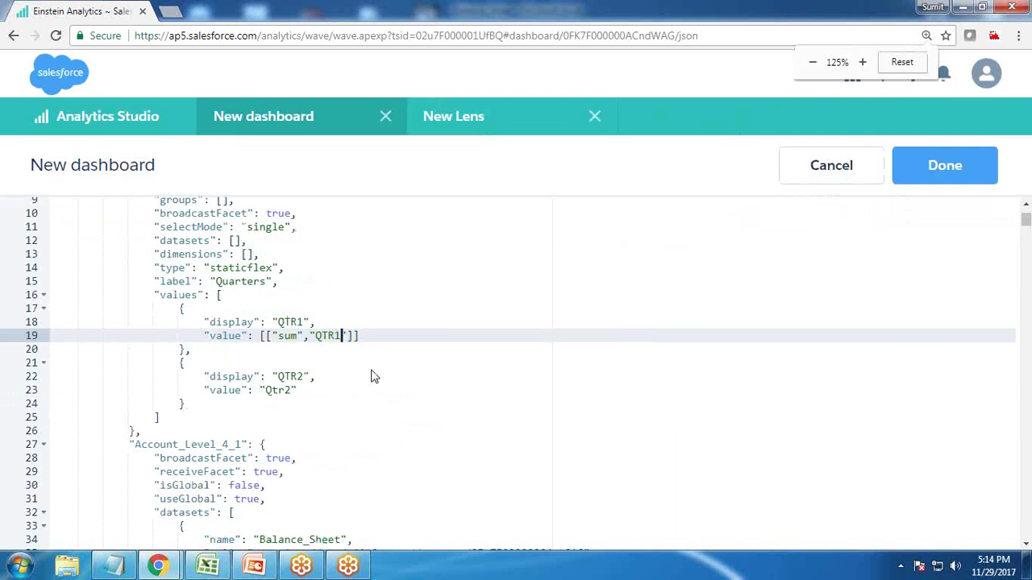
{"action": "left_click", "coordinate": [476, 117]}
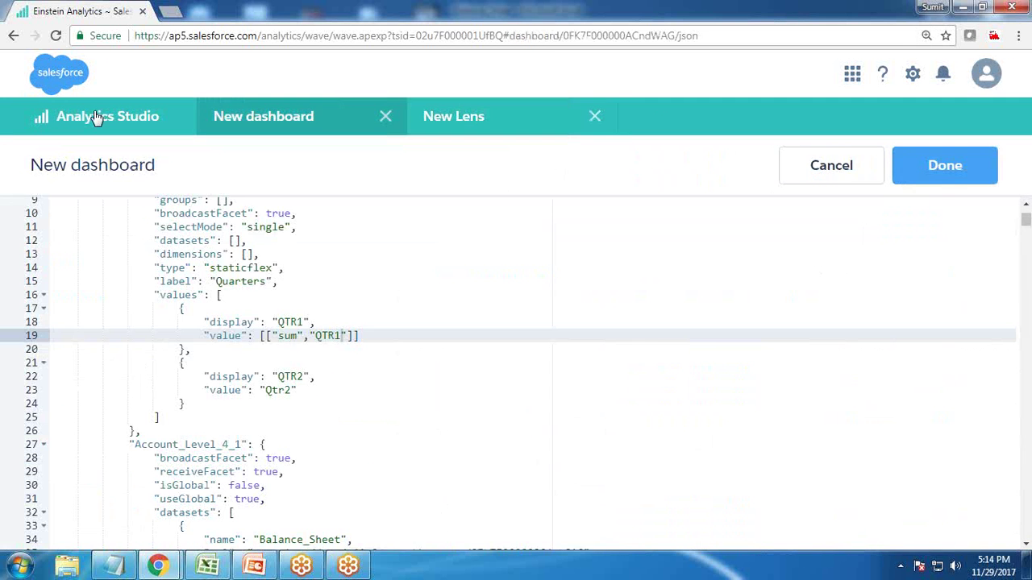
{"action": "left_click", "coordinate": [95, 115]}
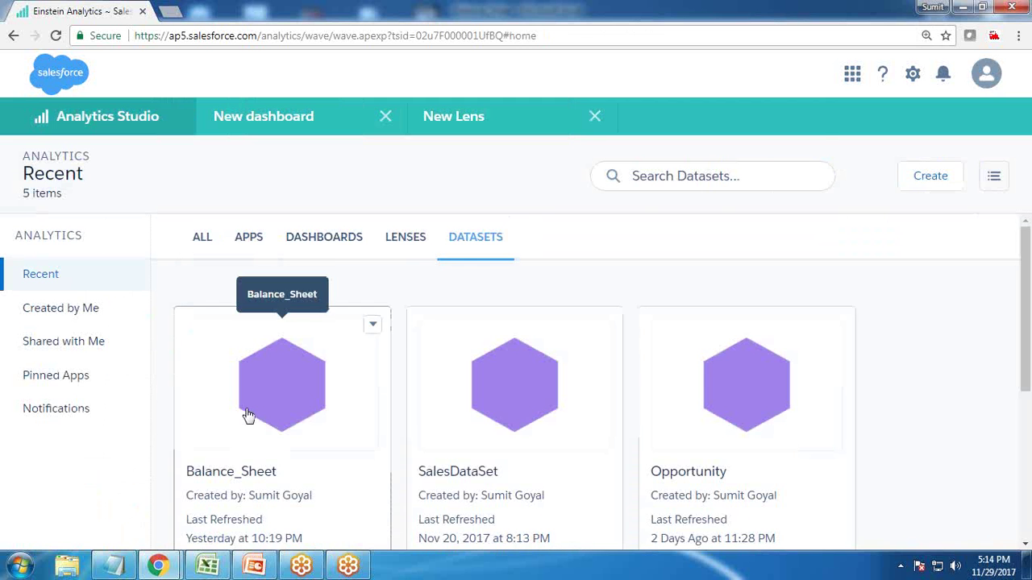
Open a Balance_Sheet lens with Sum of QTR1 and inspect its SAQL query
{"action": "left_click", "coordinate": [256, 402]}
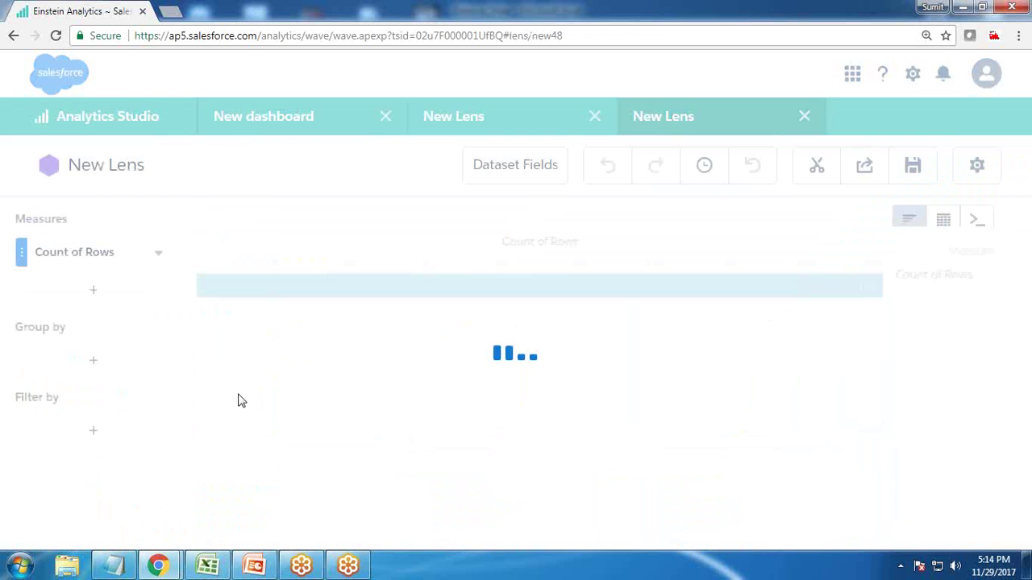
{"action": "left_click", "coordinate": [89, 264]}
{"action": "left_click", "coordinate": [322, 314]}
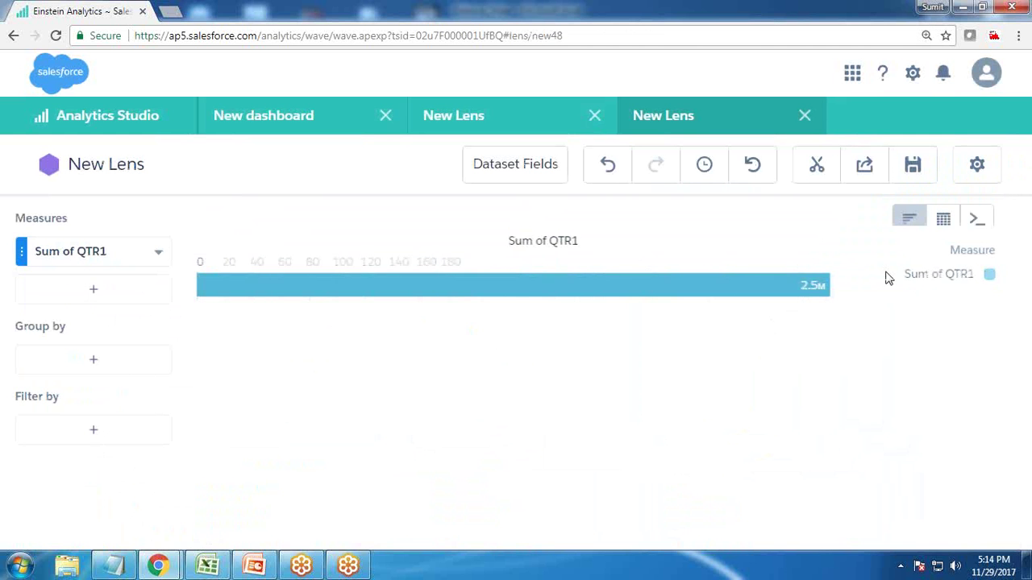
{"action": "left_click", "coordinate": [976, 213]}
{"action": "left_click_drag", "start_coordinate": [331, 299], "coordinate": [347, 299]}
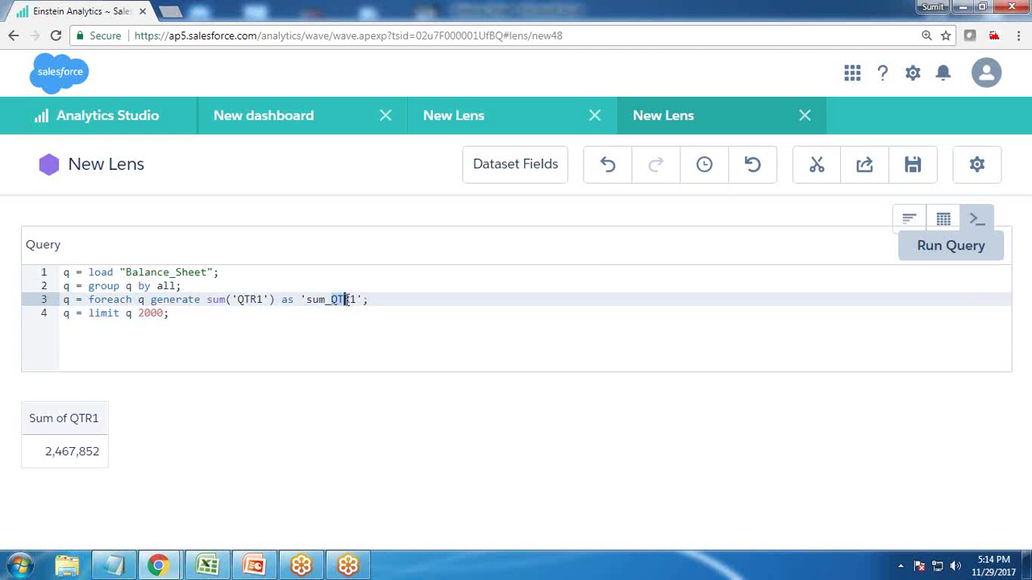
{"action": "left_click_drag", "start_coordinate": [239, 299], "coordinate": [263, 291]}
{"action": "left_click", "coordinate": [607, 163]}
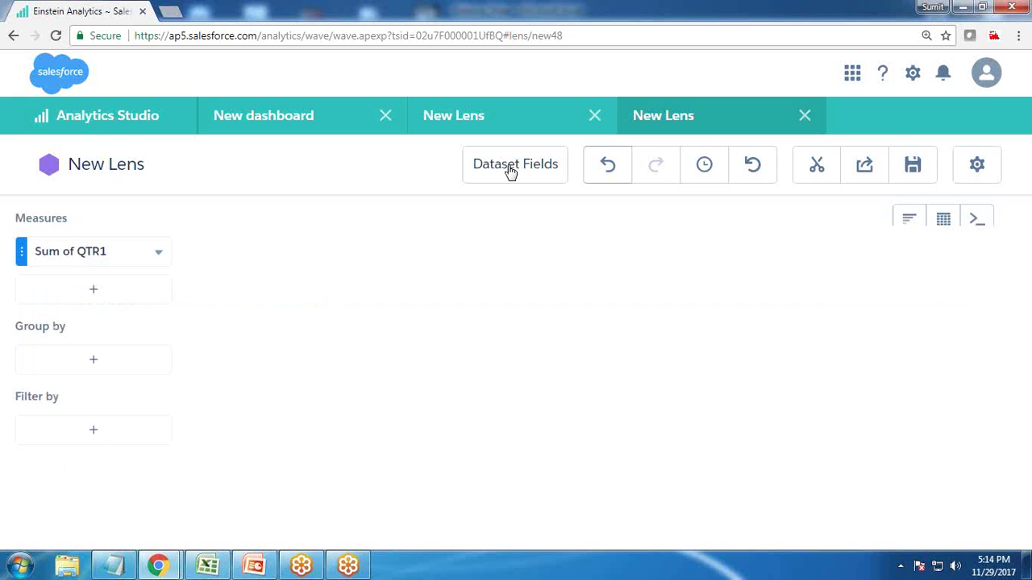
Switch the lens measure to Sum of Qtr2, check the SAQL field name, and close the lens
{"action": "left_click", "coordinate": [153, 252]}
{"action": "left_click", "coordinate": [330, 351]}
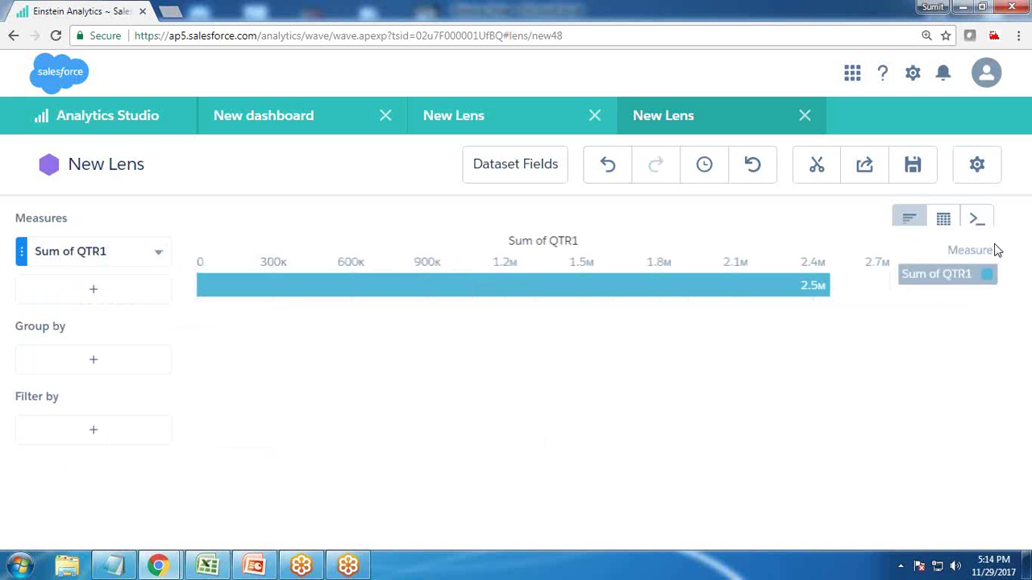
{"action": "left_click", "coordinate": [977, 218]}
{"action": "left_click", "coordinate": [239, 299]}
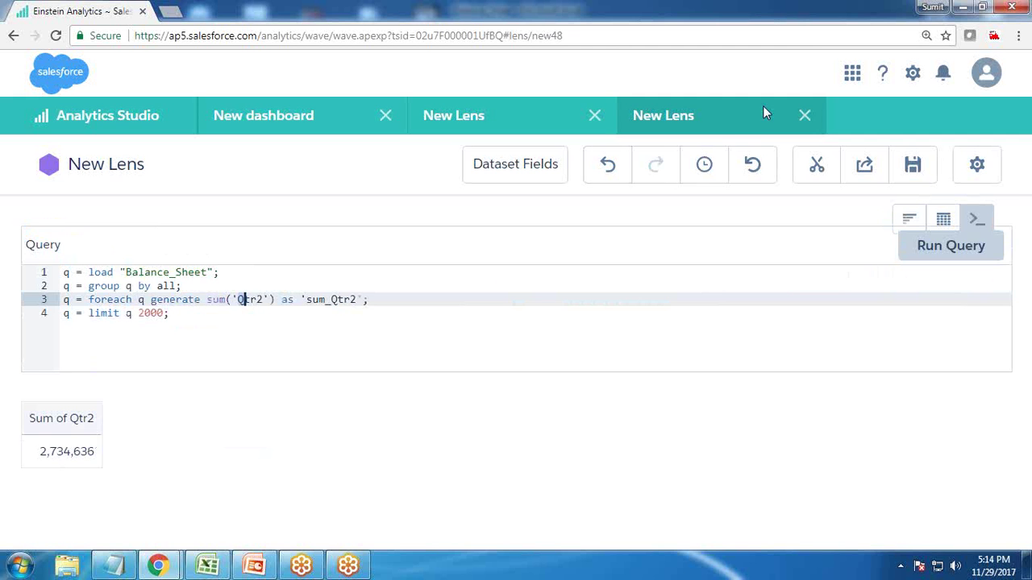
{"action": "left_click", "coordinate": [805, 116]}
Replace line 23's plain "Qtr2" value in the dashboard JSON with [["sum","Qtr2"]]
{"action": "left_click", "coordinate": [288, 117]}
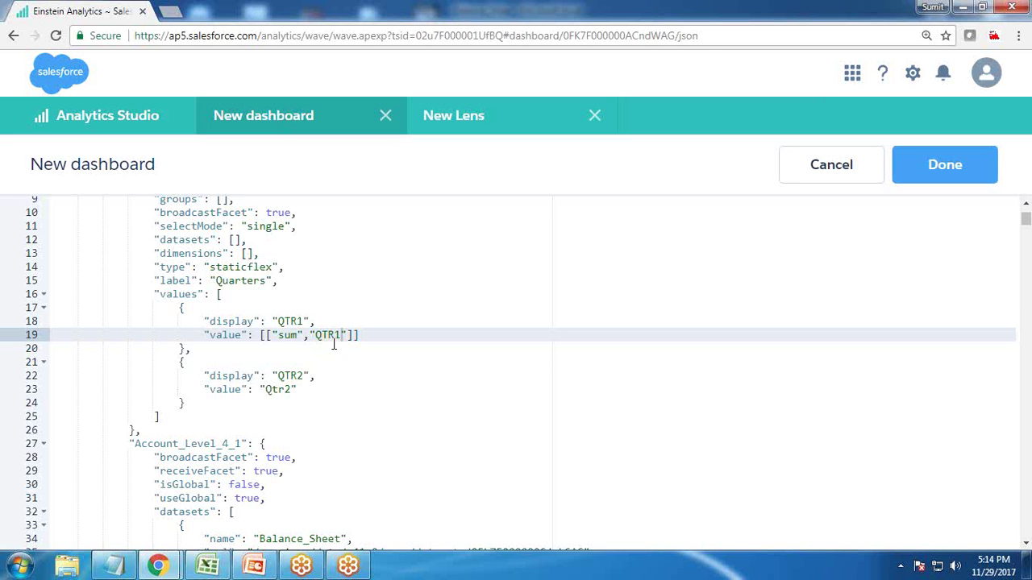
{"action": "left_click_drag", "start_coordinate": [262, 388], "coordinate": [304, 388]}
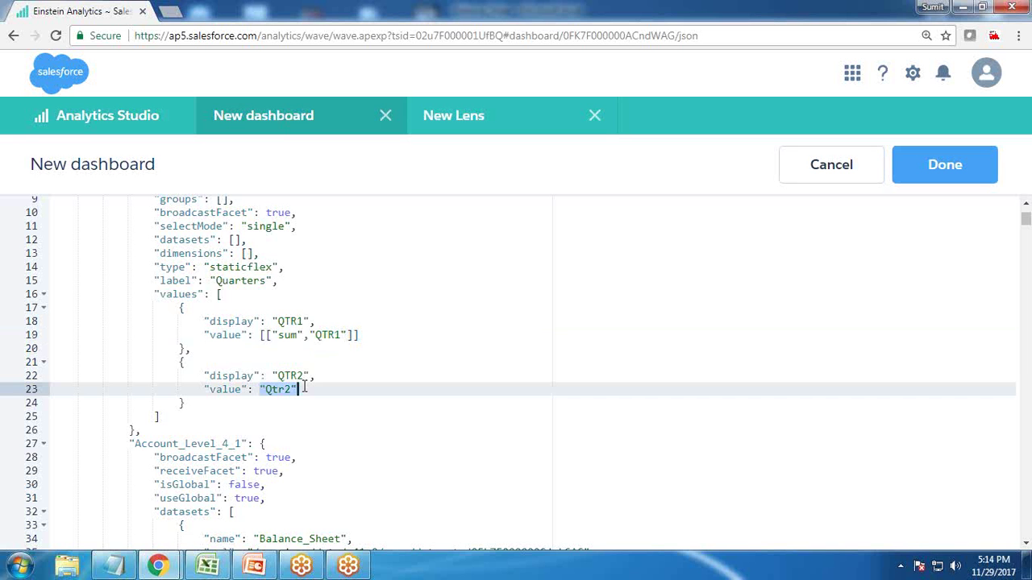
{"action": "type", "text": "[["}
{"action": "key", "text": "BackSpace"}
{"action": "type", "text": "\"sum\""}
{"action": "key", "text": "Return"}
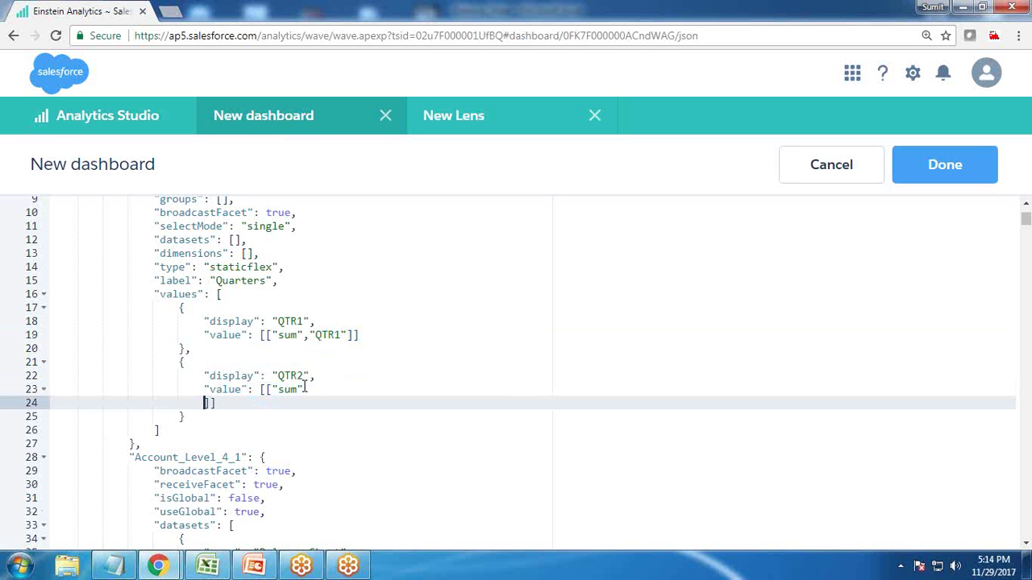
{"action": "key", "text": "ctrl+z"}
{"action": "type", "text": ","}
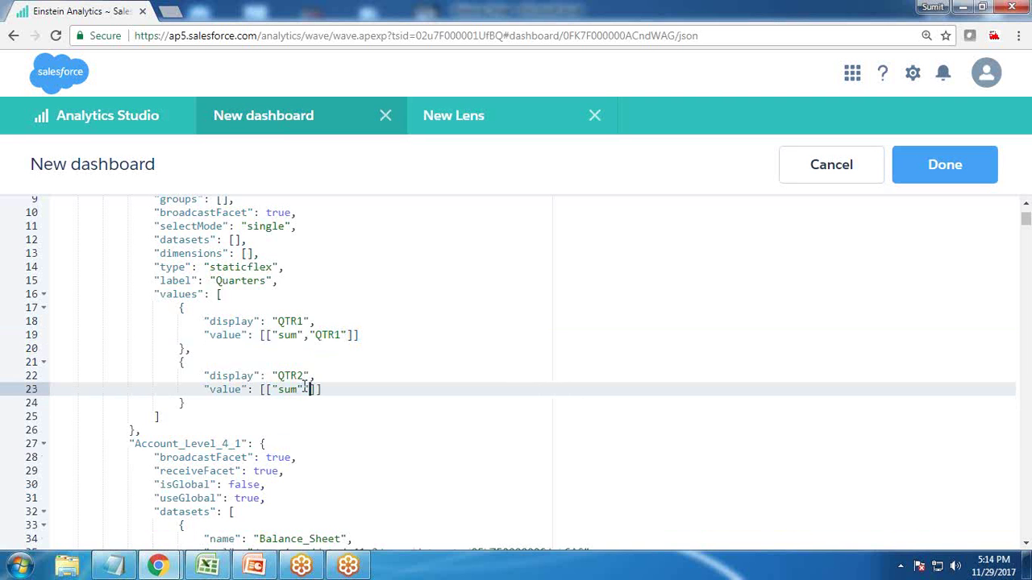
{"action": "key", "text": "BackSpace"}
{"action": "key", "text": "BackSpace"}
{"action": "type", "text": ",\"Qtr2"}
Apply the JSON edits to the dashboard and zoom the page out
{"action": "left_click", "coordinate": [407, 430]}
{"action": "left_click", "coordinate": [945, 164]}
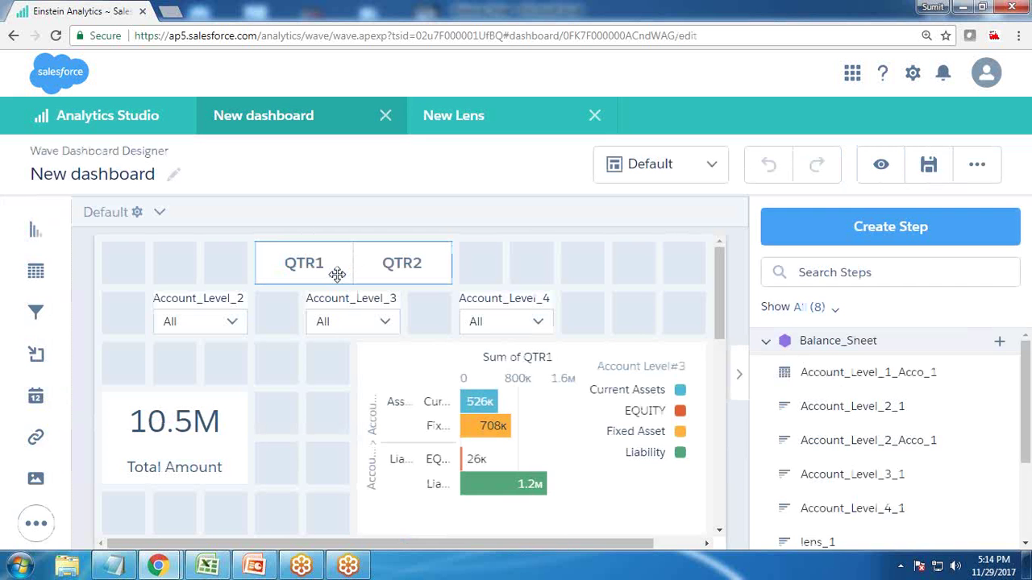
{"action": "key", "text": "ctrl+minus"}
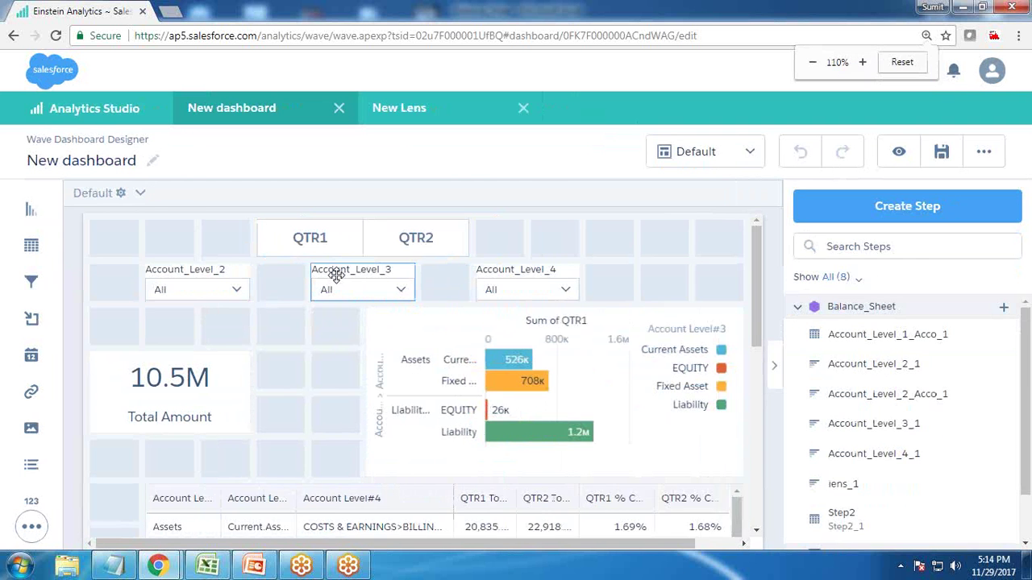
Reopen the JSON to verify the QTR1 and Qtr2 sum values, then apply it again
{"action": "key", "text": "ctrl+e"}
{"action": "scroll", "coordinate": [267, 301], "scroll_direction": "up", "scroll_amount": 1}
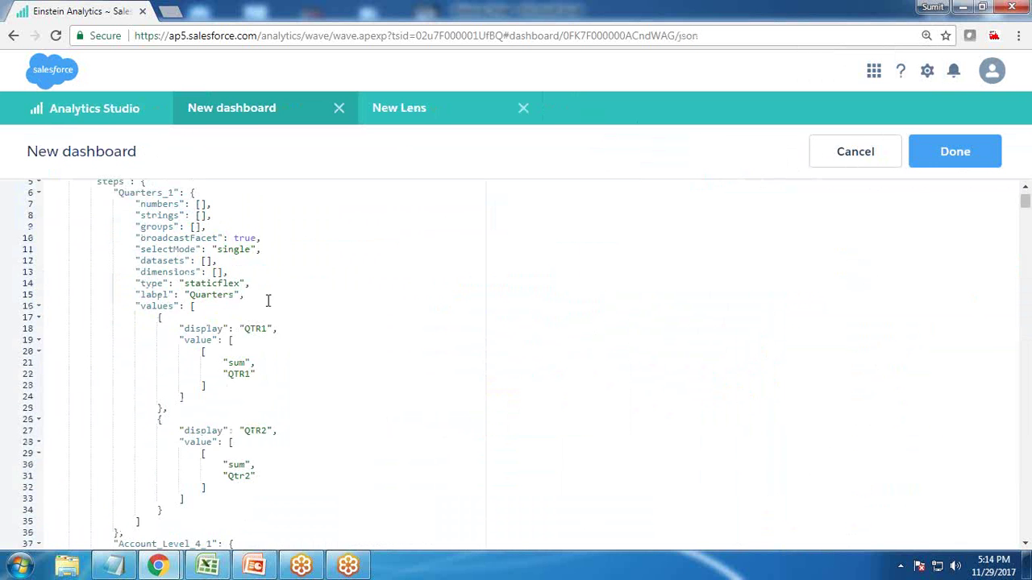
{"action": "scroll", "coordinate": [193, 274], "scroll_direction": "up", "scroll_amount": 1}
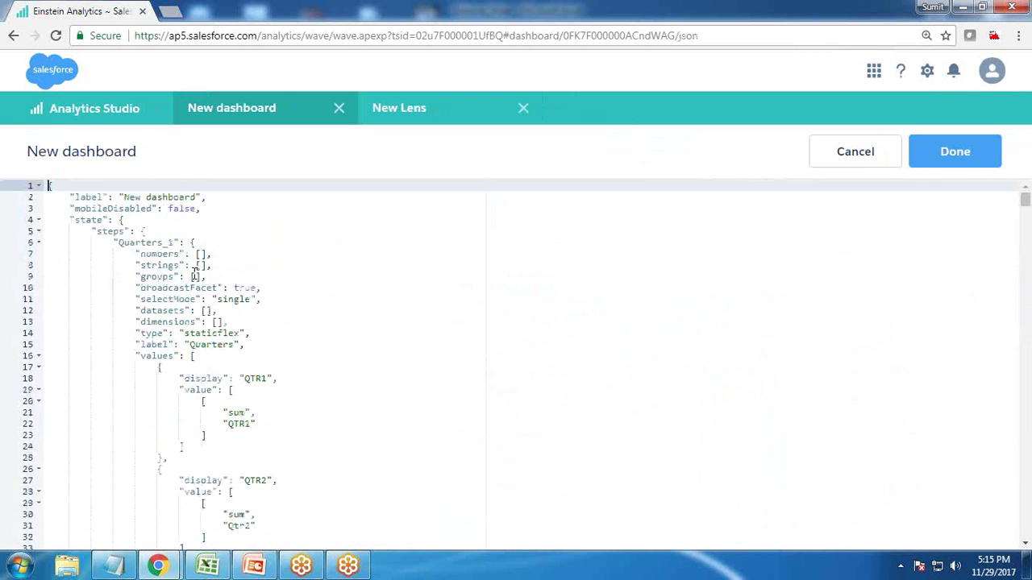
{"action": "scroll", "coordinate": [221, 367], "scroll_direction": "down", "scroll_amount": 3}
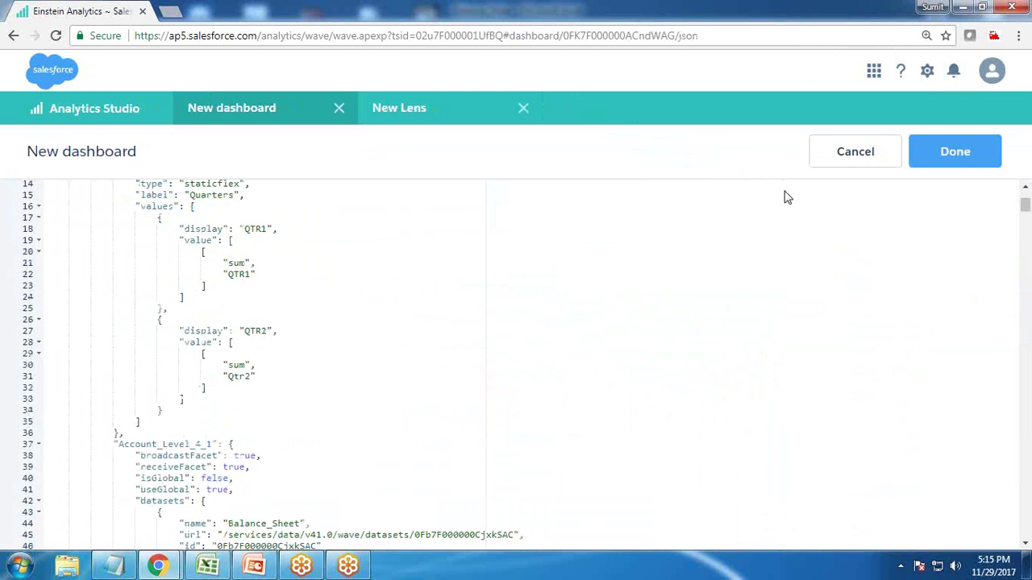
{"action": "left_click", "coordinate": [953, 151]}
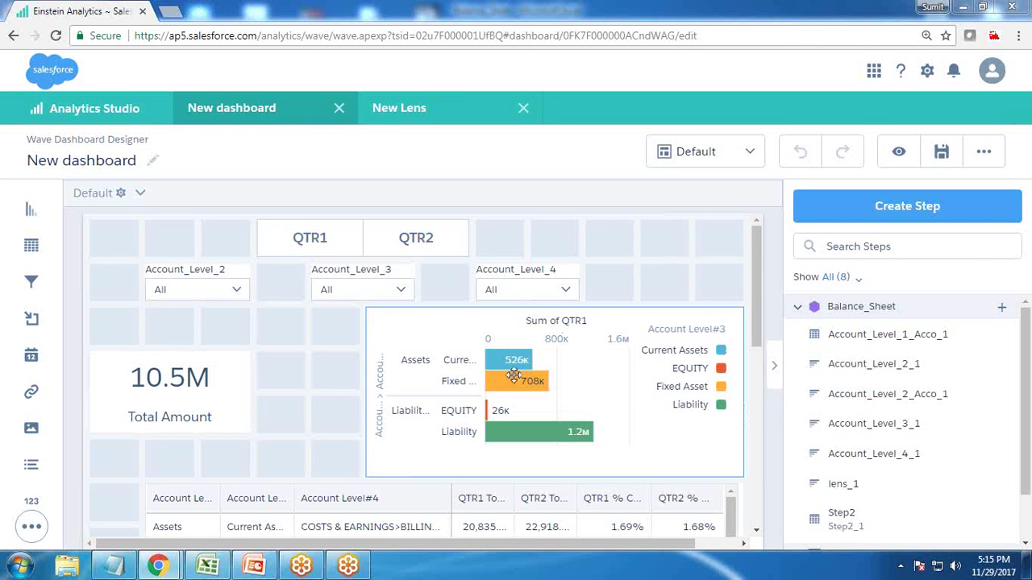
Find the bar chart's step ID Account_Level_2_Acco_1 in its STEP properties
{"action": "left_click", "coordinate": [554, 373]}
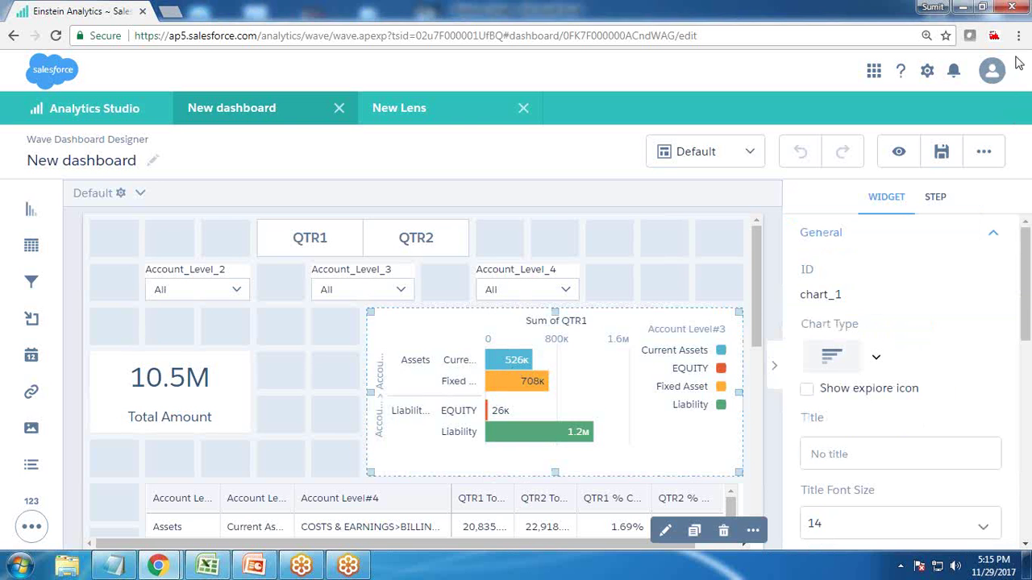
{"action": "left_click", "coordinate": [326, 373]}
{"action": "key", "text": "ctrl+minus"}
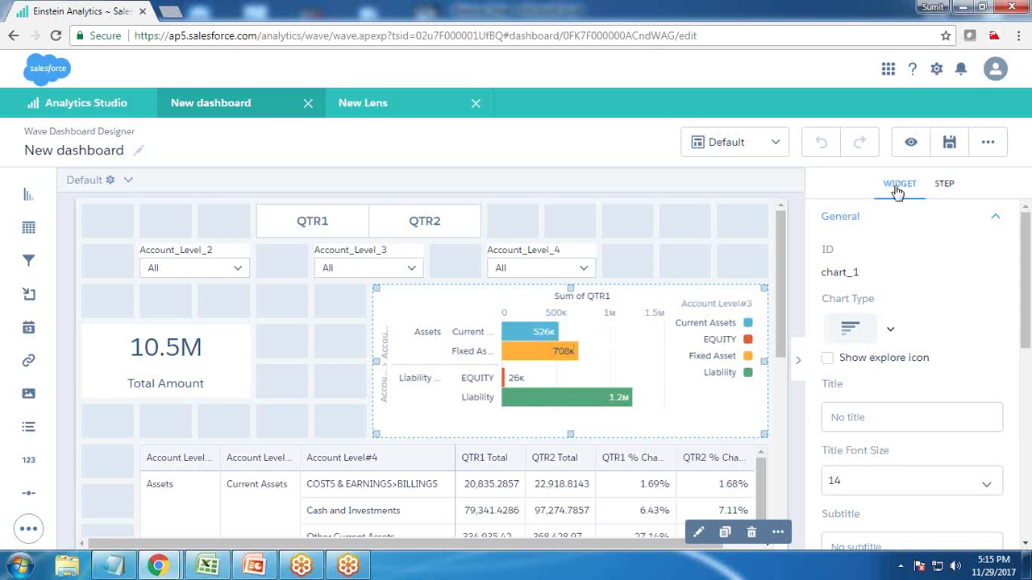
{"action": "left_click", "coordinate": [948, 185]}
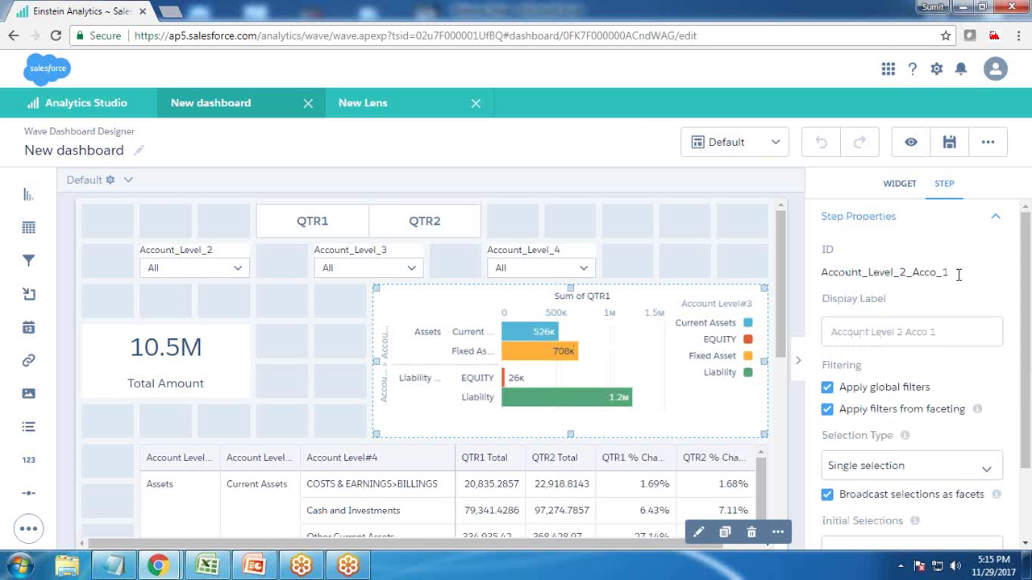
{"action": "left_click_drag", "start_coordinate": [959, 275], "coordinate": [820, 277]}
{"action": "key", "text": "ctrl+c"}
Open the dashboard JSON and locate the Account_Level_2_Acco_1 step definition
{"action": "key", "text": "ctrl+e"}
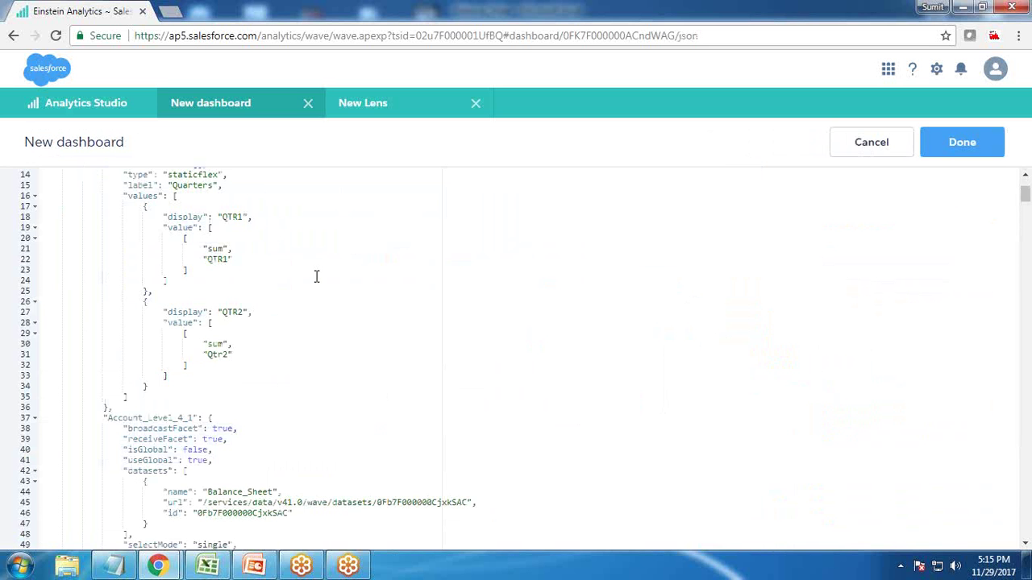
{"action": "key", "text": "ctrl+f"}
{"action": "key", "text": "ctrl+v"}
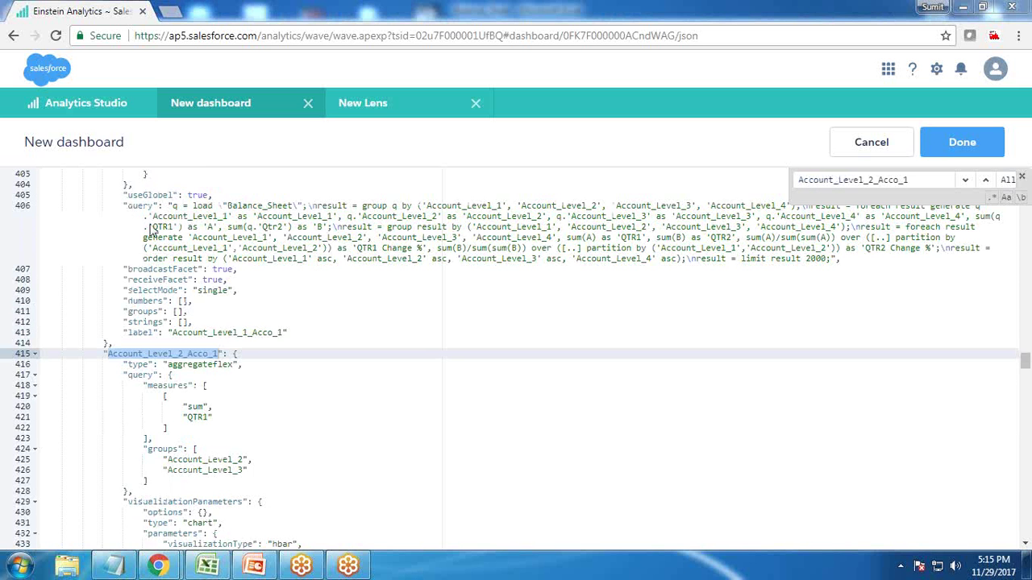
{"action": "scroll", "coordinate": [247, 357], "scroll_direction": "down", "scroll_amount": 2}
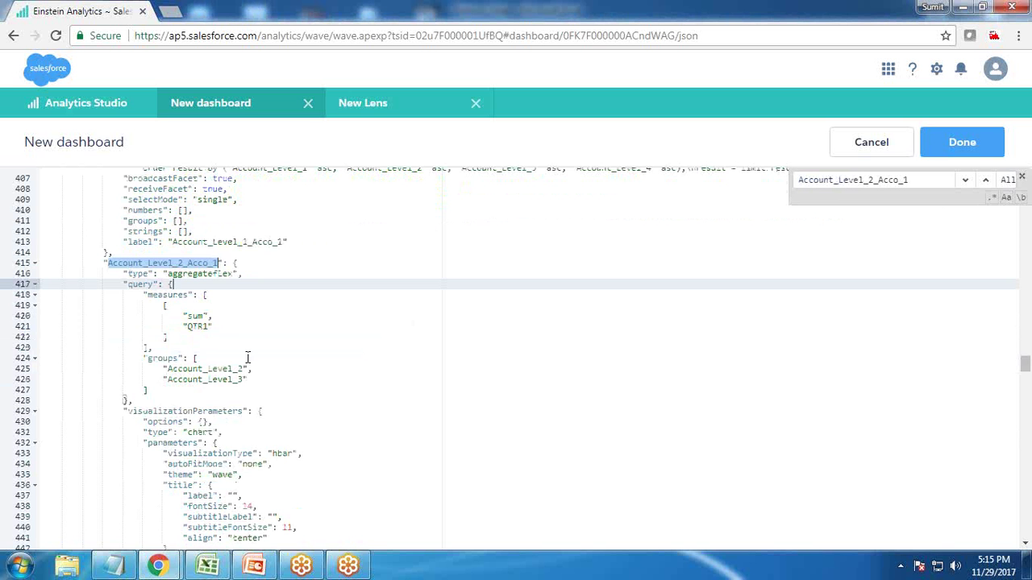
{"action": "scroll", "coordinate": [259, 390], "scroll_direction": "up", "scroll_amount": 1}
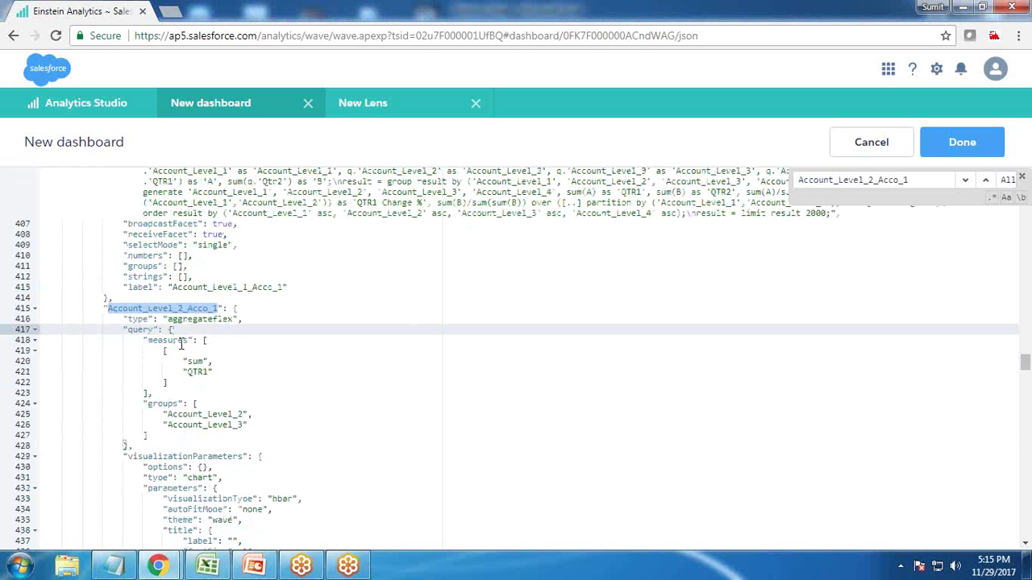
Replace the step's fixed sum-of-QTR1 measures array with "{{selection()}}"
{"action": "left_click_drag", "start_coordinate": [202, 341], "coordinate": [149, 393]}
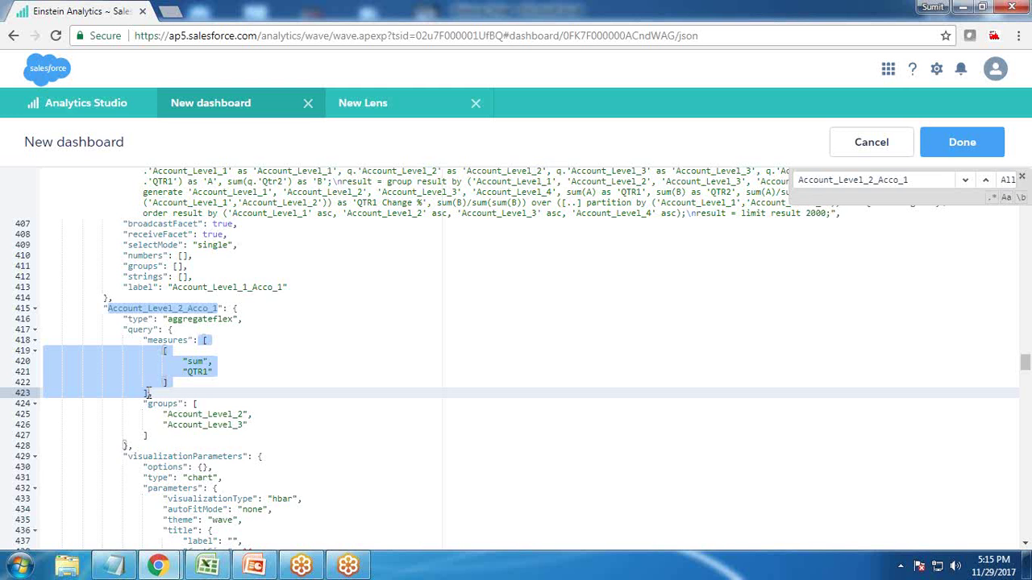
{"action": "key", "text": "BackSpace"}
{"action": "key", "text": "ctrl+plus"}
{"action": "key", "text": "ctrl+plus"}
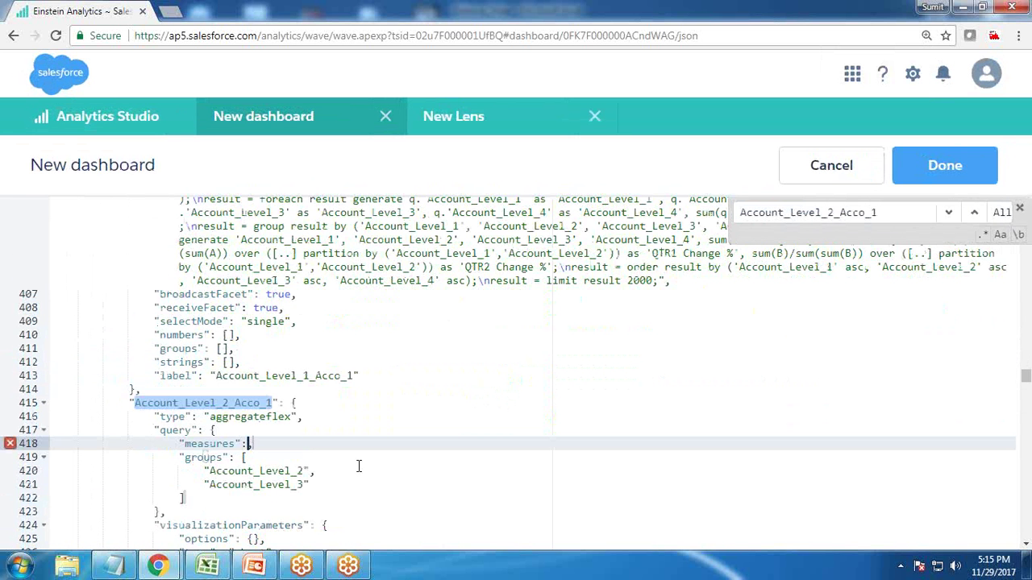
{"action": "type", "text": "\""}
{"action": "type", "text": "{{}}"}
{"action": "type", "text": "selection"}
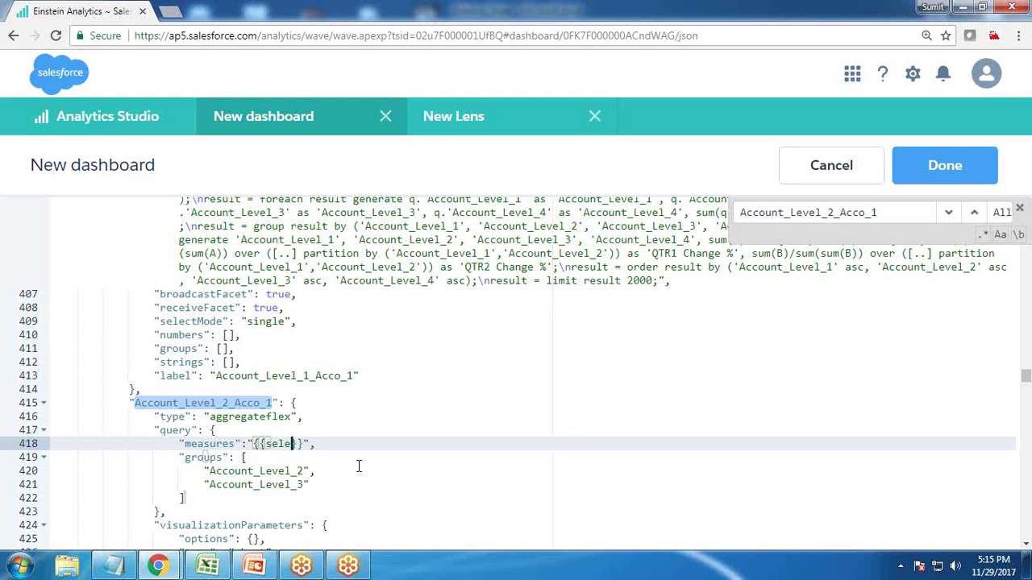
{"action": "type", "text": "()"}
Set the chart step's measures to {{selection(Quarters_1)}} and change its type from aggregateflex to aggregate
{"action": "scroll", "coordinate": [358, 466], "scroll_direction": "up", "scroll_amount": 20}
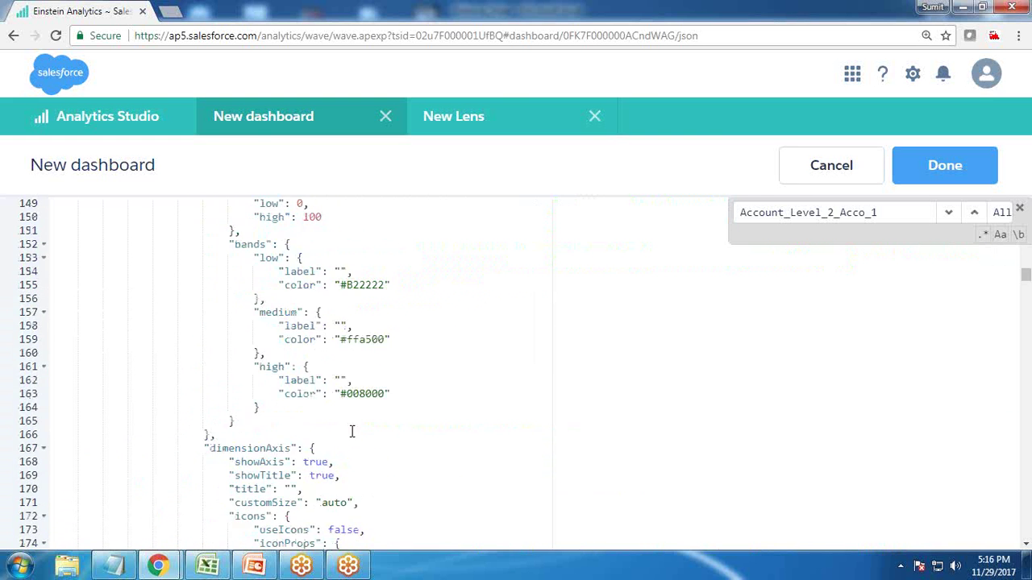
{"action": "scroll", "coordinate": [351, 432], "scroll_direction": "up", "scroll_amount": 15}
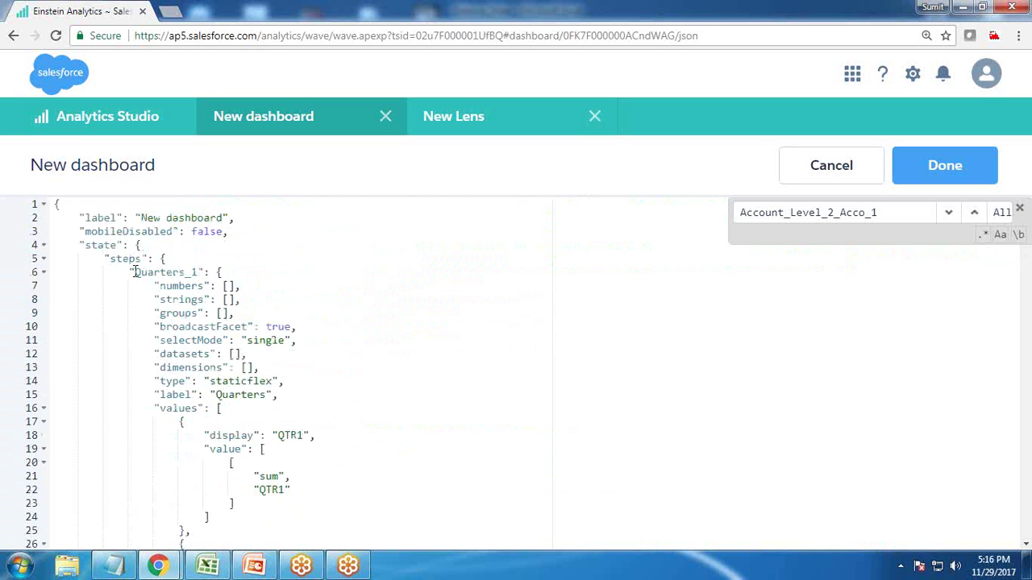
{"action": "left_click_drag", "start_coordinate": [135, 272], "coordinate": [199, 272]}
{"action": "key", "text": "ctrl+c"}
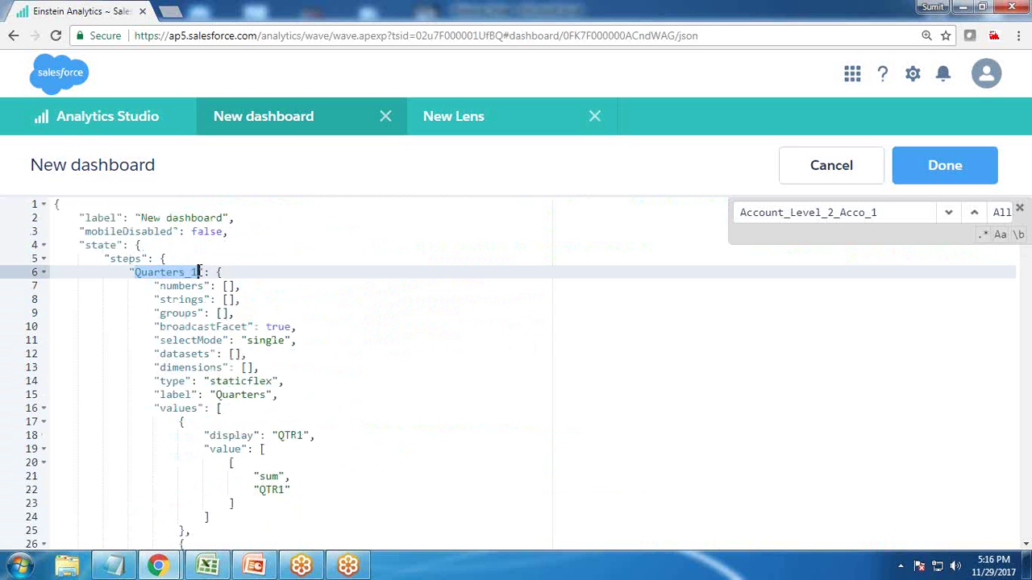
{"action": "left_click", "coordinate": [947, 214]}
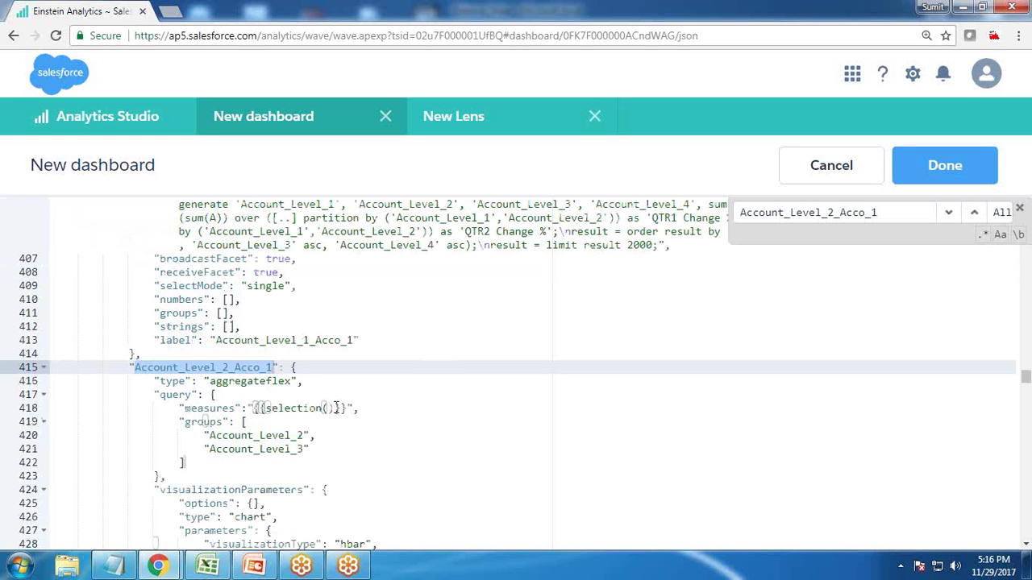
{"action": "left_click", "coordinate": [325, 408]}
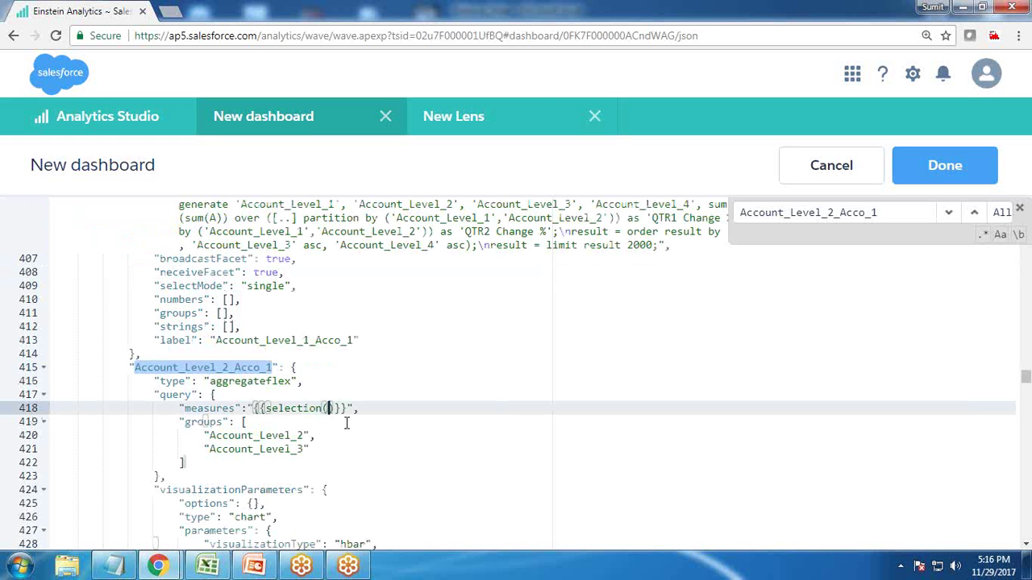
{"action": "key", "text": "ctrl+v"}
{"action": "left_click_drag", "start_coordinate": [267, 381], "coordinate": [292, 381]}
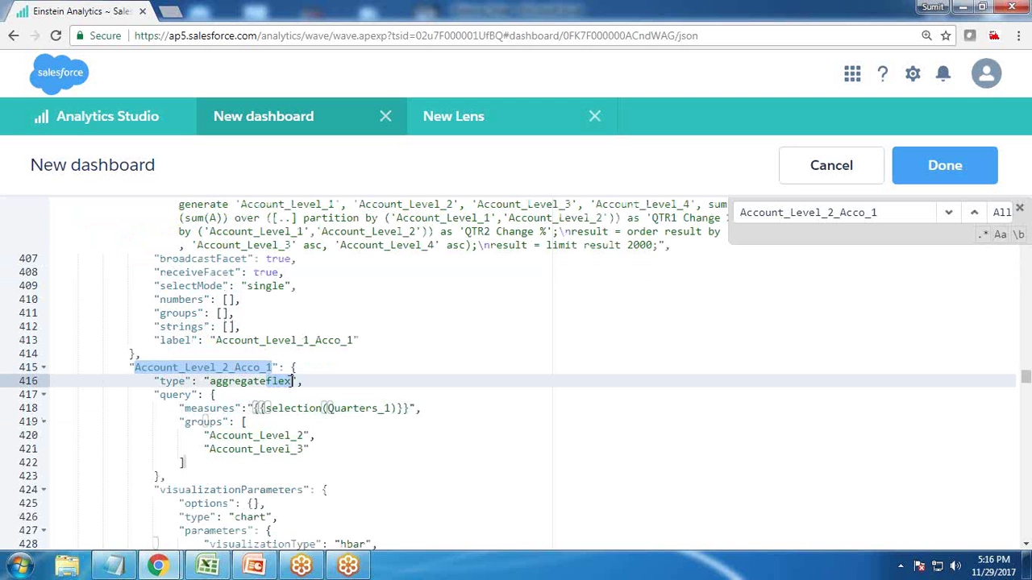
{"action": "key", "text": "BackSpace"}
Apply the JSON edits and make QTR1 the toggle's initial selection
{"action": "left_click", "coordinate": [943, 165]}
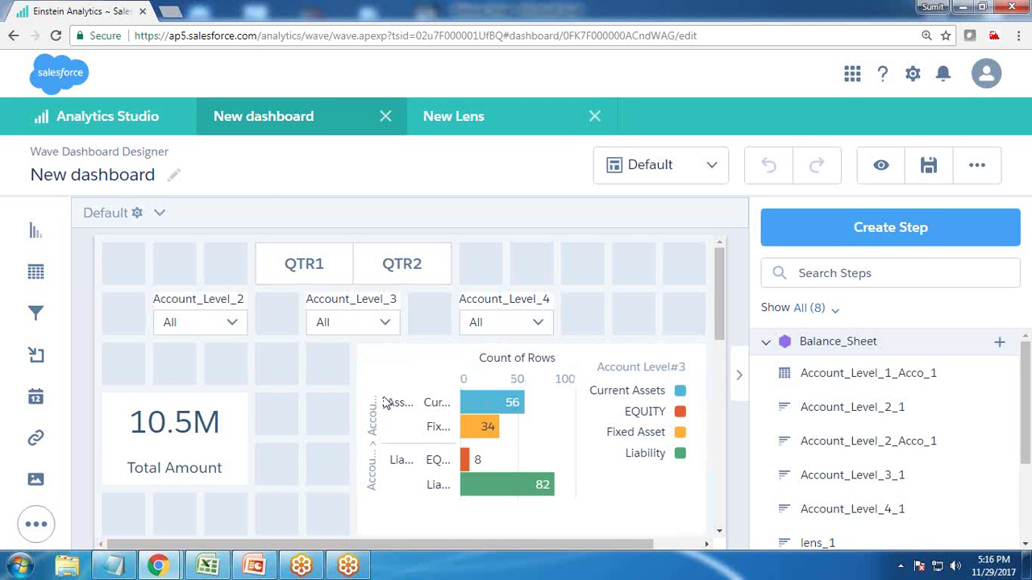
{"action": "key", "text": "ctrl+minus"}
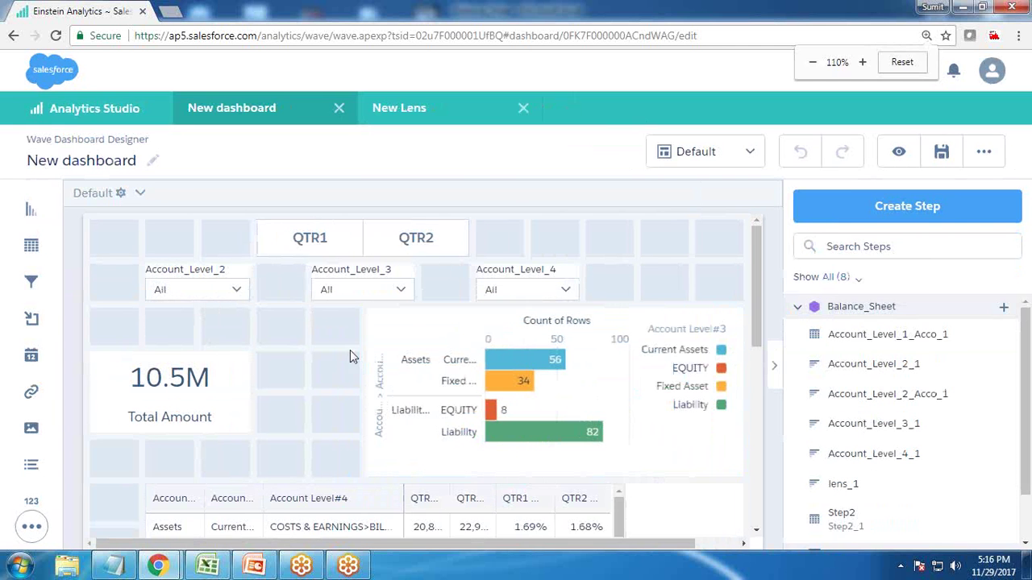
{"action": "left_click", "coordinate": [984, 154]}
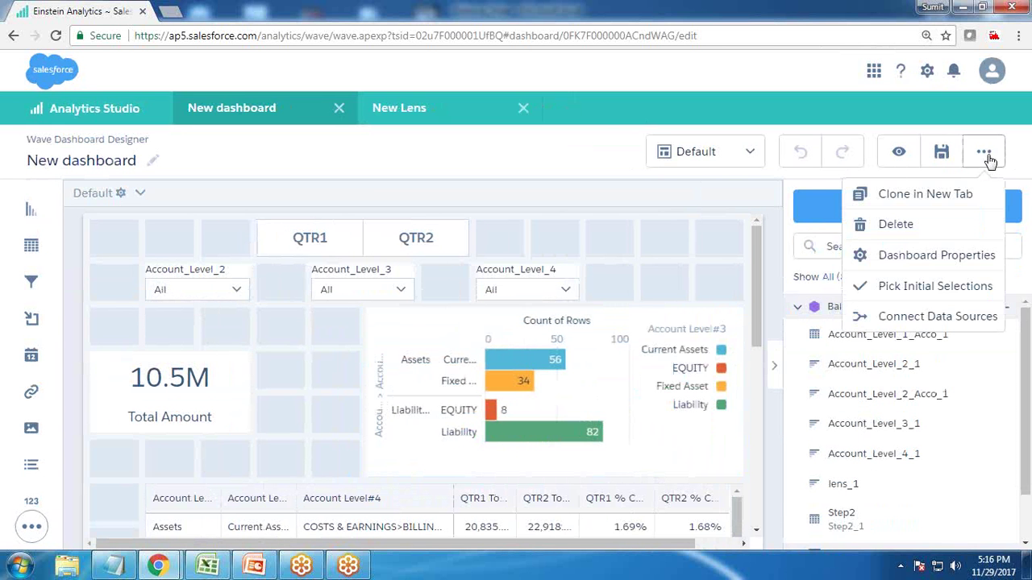
{"action": "left_click", "coordinate": [909, 288]}
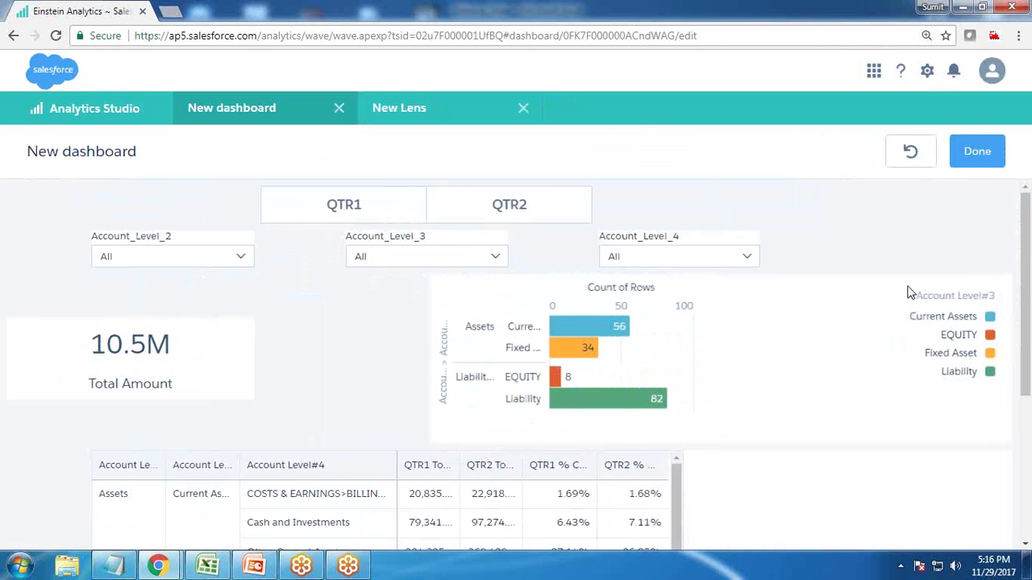
{"action": "left_click", "coordinate": [359, 205]}
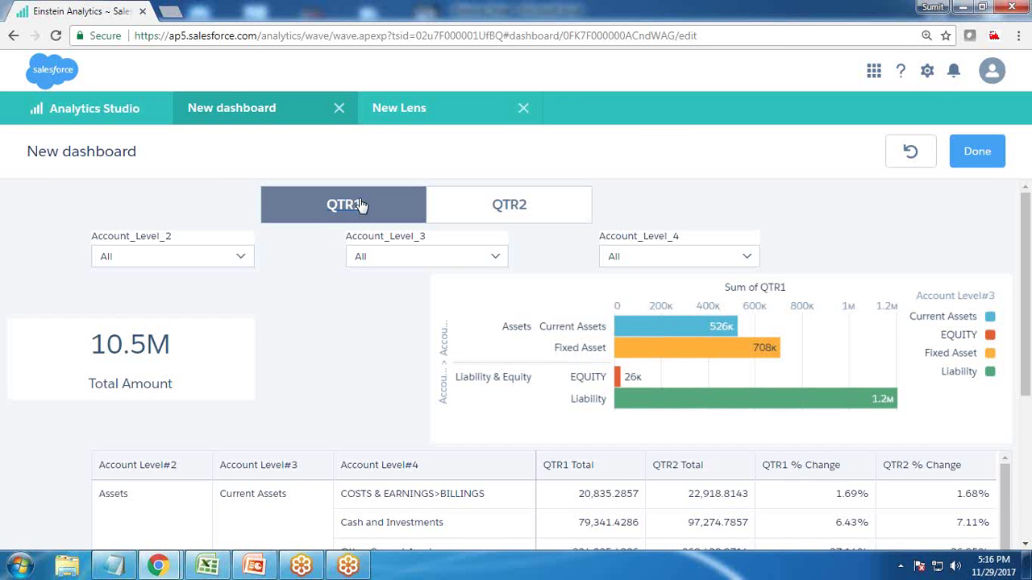
{"action": "left_click", "coordinate": [981, 152]}
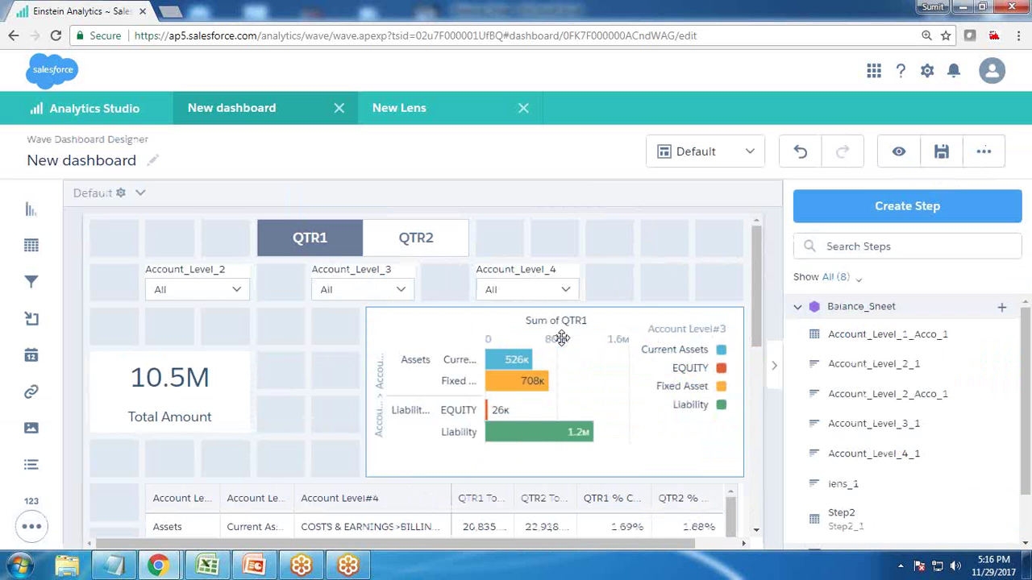
Preview the dashboard and flip between QTR1 and QTR2, ending on Sum of Qtr2 (589K, 779K, 49K, 1.3M)
{"action": "left_click", "coordinate": [898, 155]}
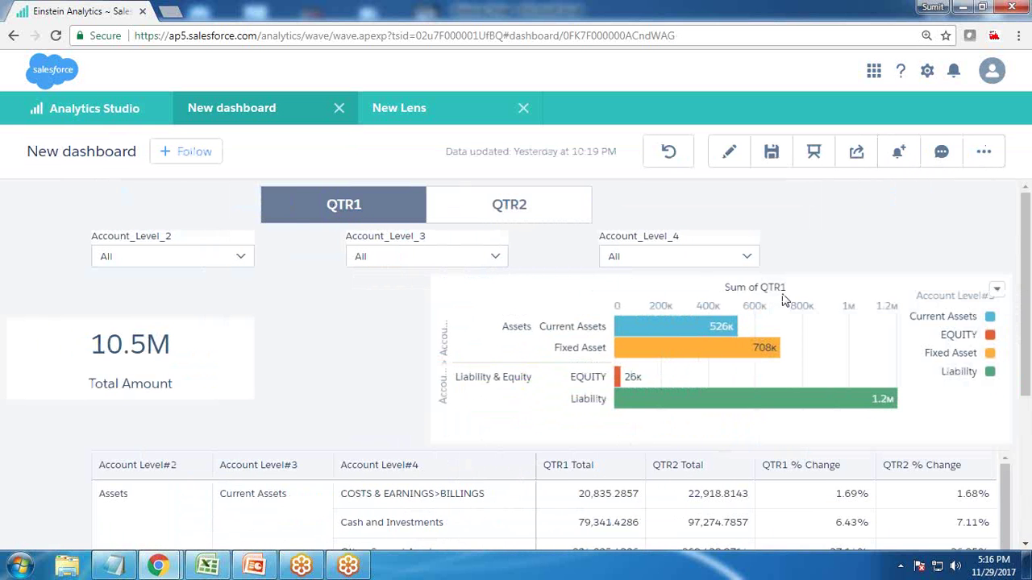
{"action": "left_click", "coordinate": [506, 211]}
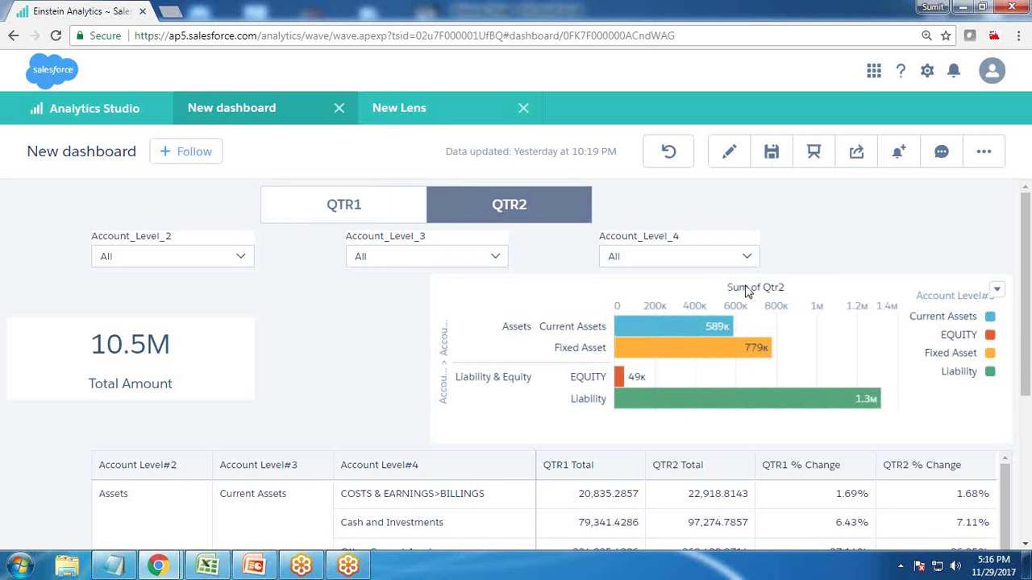
{"action": "left_click", "coordinate": [399, 216]}
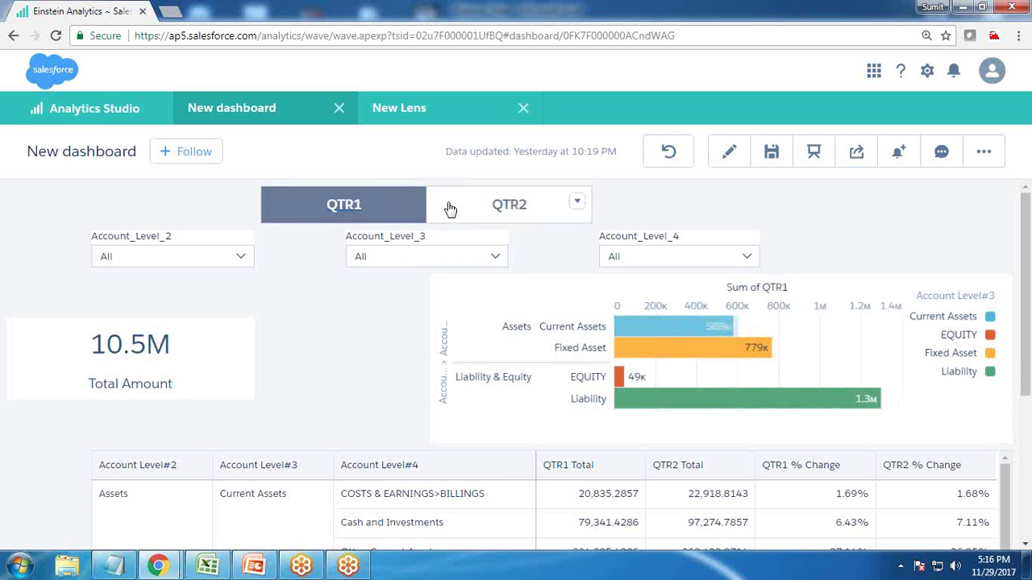
{"action": "left_click", "coordinate": [521, 204]}
{"action": "left_click", "coordinate": [371, 212]}
{"action": "left_click", "coordinate": [355, 210]}
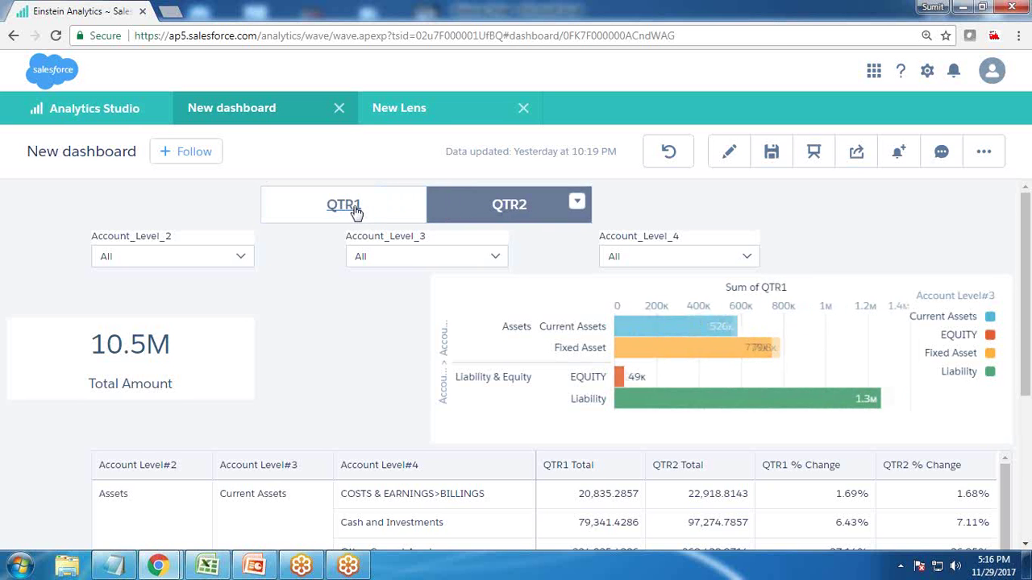
{"action": "double_click", "coordinate": [359, 211]}
{"action": "left_click", "coordinate": [367, 212]}
{"action": "left_click", "coordinate": [380, 209]}
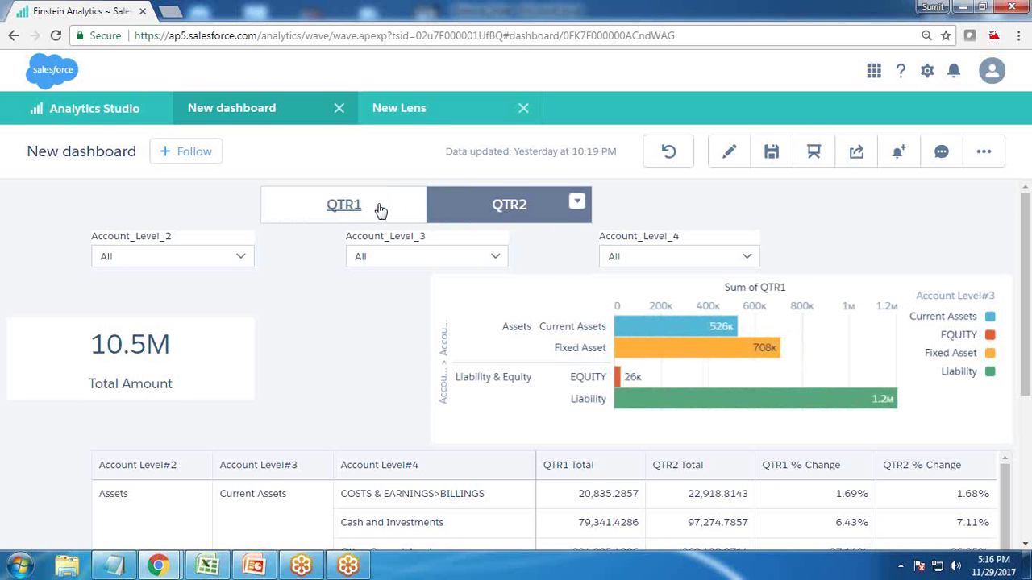
{"action": "left_click", "coordinate": [380, 208]}
{"action": "left_click", "coordinate": [516, 207]}
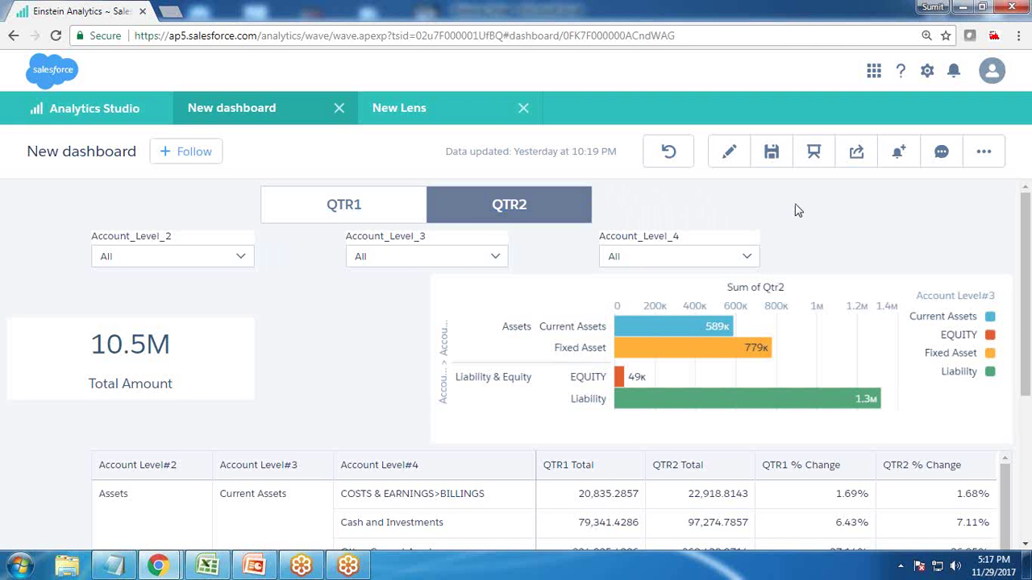
{"action": "mouse_move", "coordinate": [590, 194]}
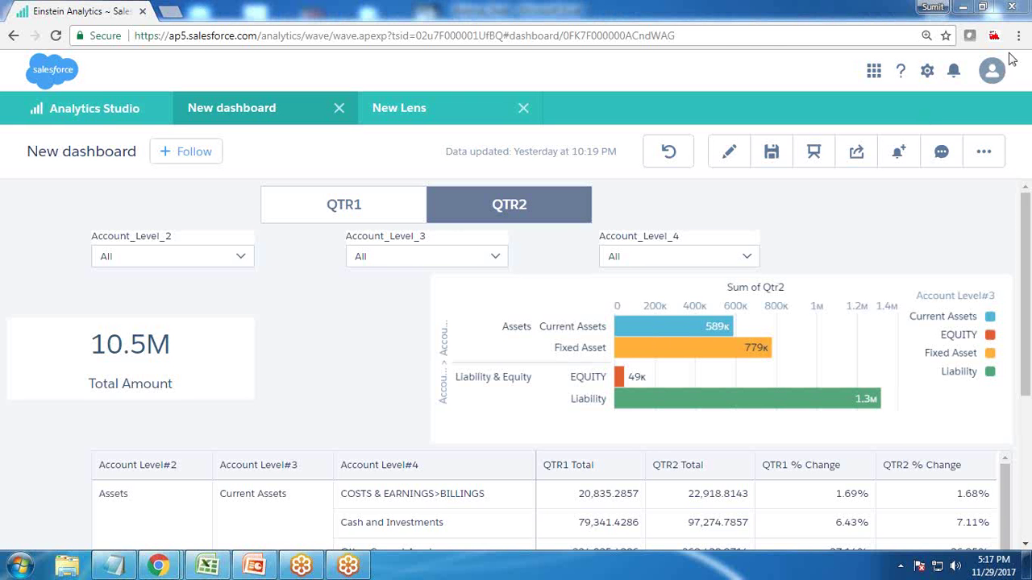
Return to edit mode and select the QTR2 [["sum","Qtr2"]] entry in the dashboard JSON
{"action": "left_click", "coordinate": [728, 153]}
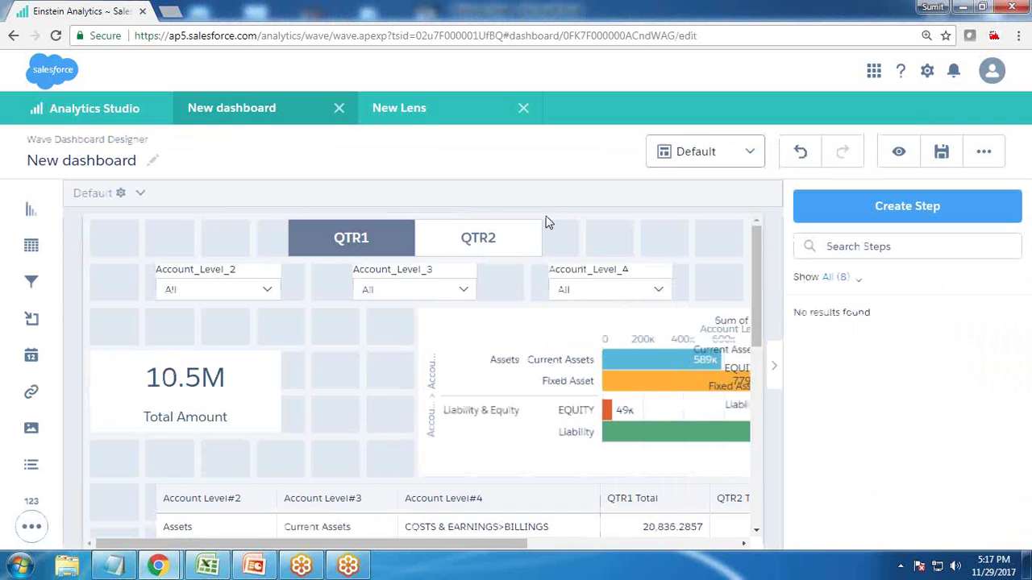
{"action": "right_click", "coordinate": [337, 237]}
{"action": "left_click", "coordinate": [193, 219]}
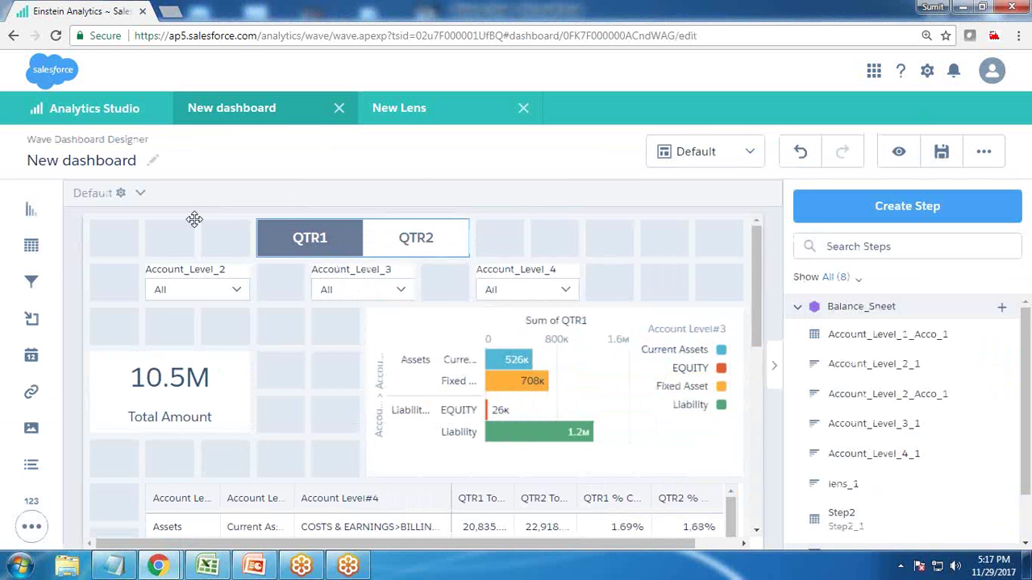
{"action": "key", "text": "ctrl+e"}
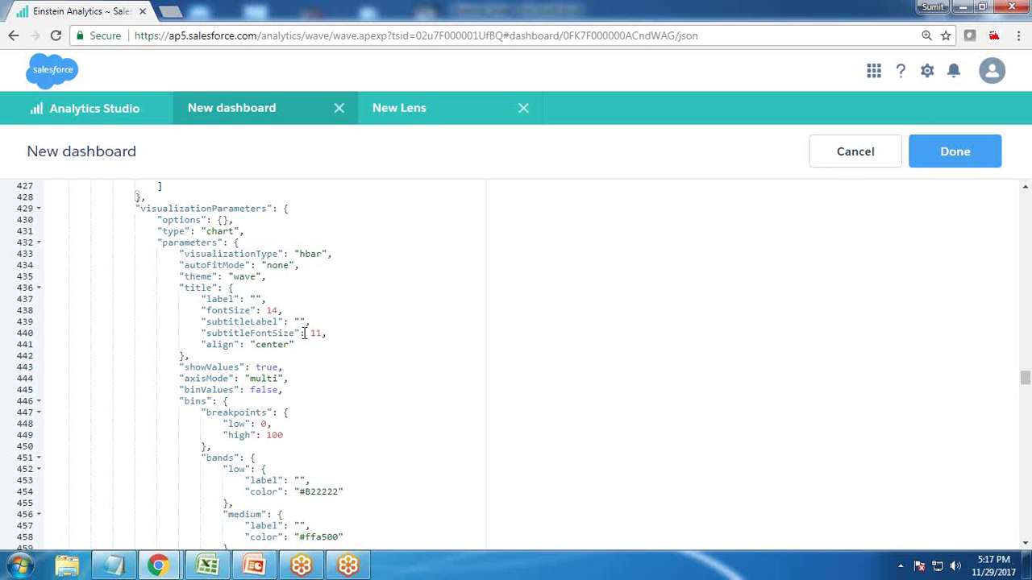
{"action": "scroll", "coordinate": [344, 372], "scroll_direction": "up", "scroll_amount": 10}
{"action": "scroll", "coordinate": [343, 364], "scroll_direction": "up", "scroll_amount": 20}
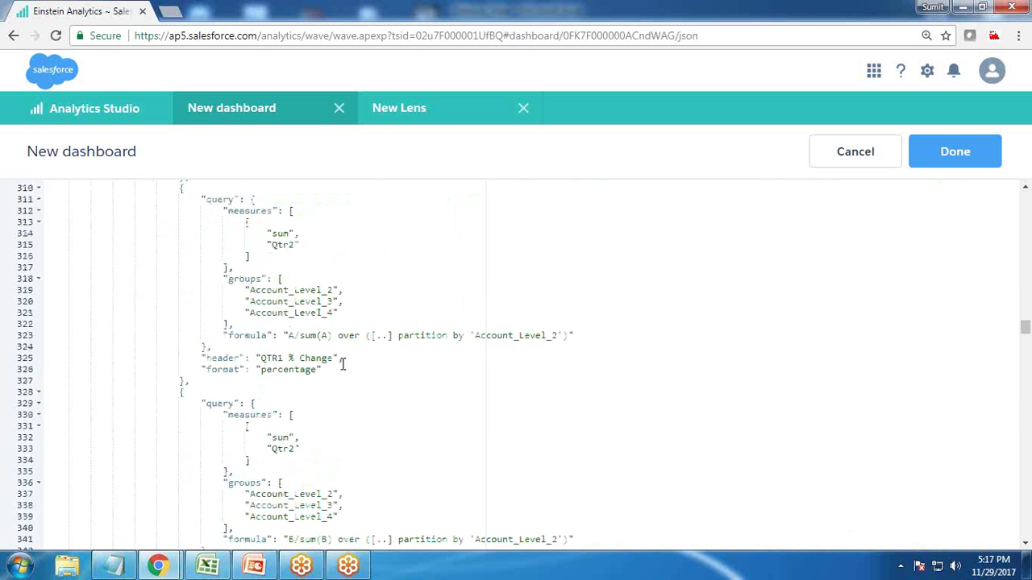
{"action": "scroll", "coordinate": [339, 348], "scroll_direction": "up", "scroll_amount": 19}
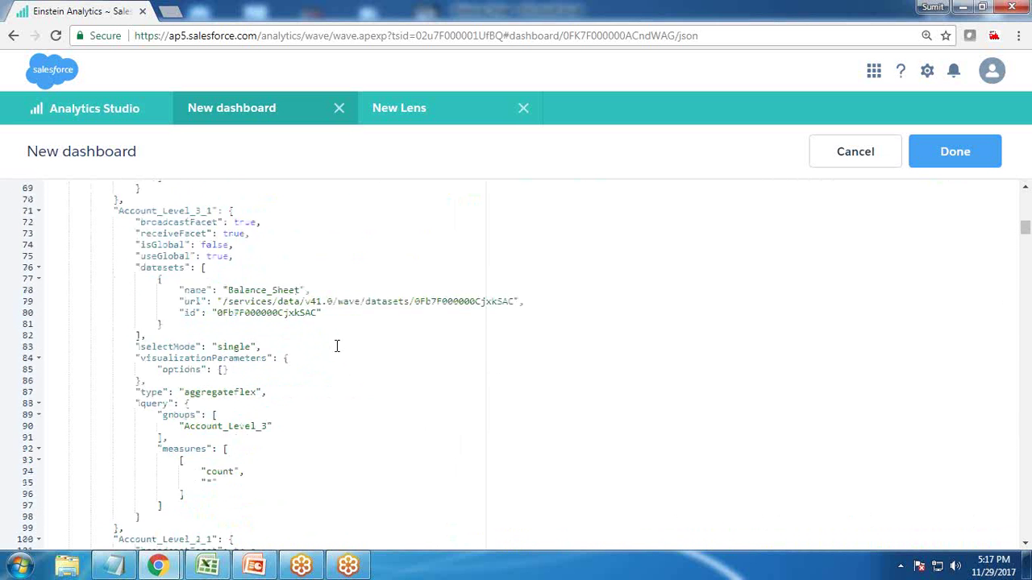
{"action": "scroll", "coordinate": [336, 345], "scroll_direction": "down", "scroll_amount": 3}
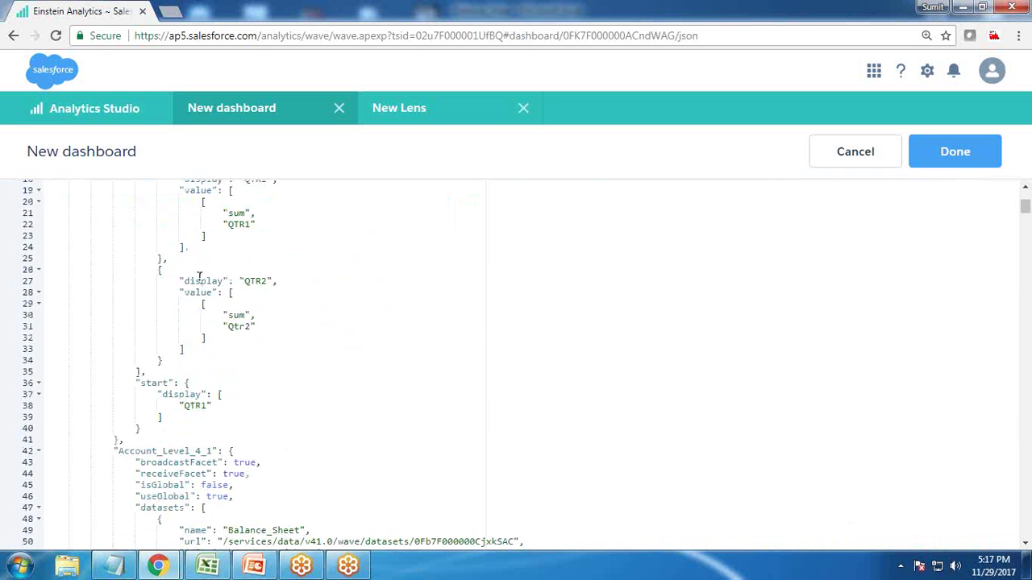
{"action": "left_click_drag", "start_coordinate": [153, 270], "coordinate": [180, 360]}
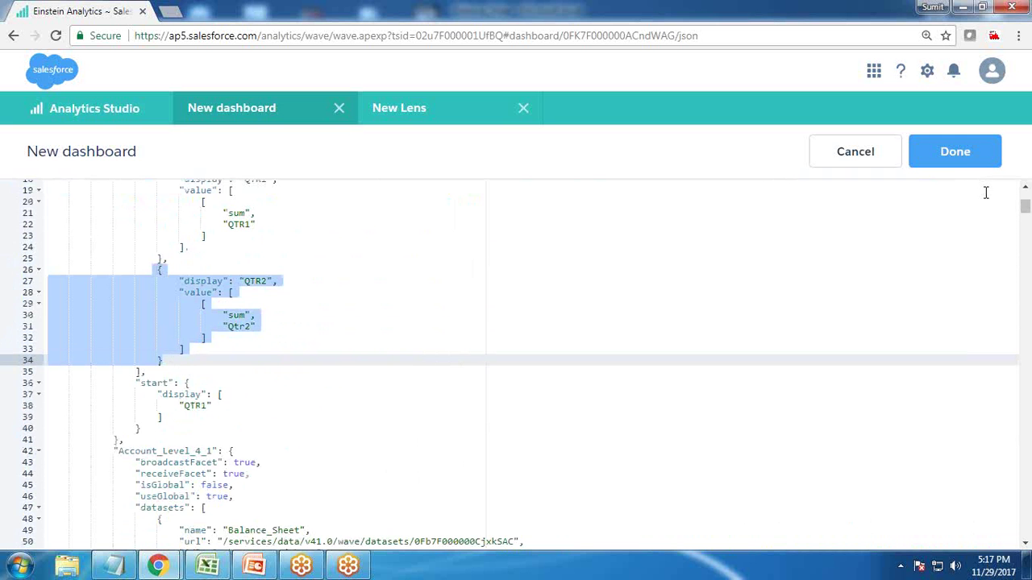
Close the JSON editor, returning to the Dashboard Designer with the Sum of QTR1 chart
{"action": "left_click", "coordinate": [972, 163]}
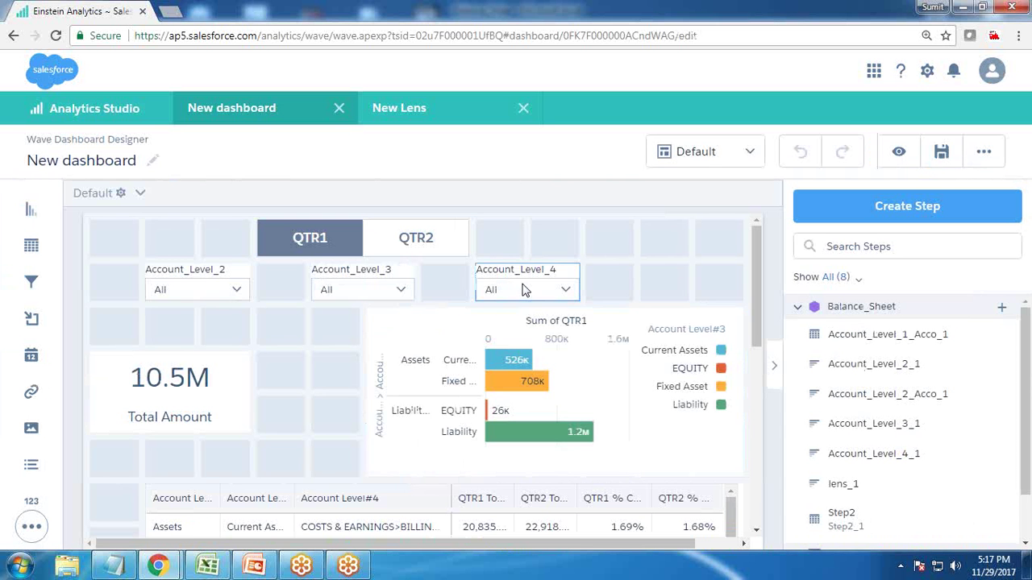